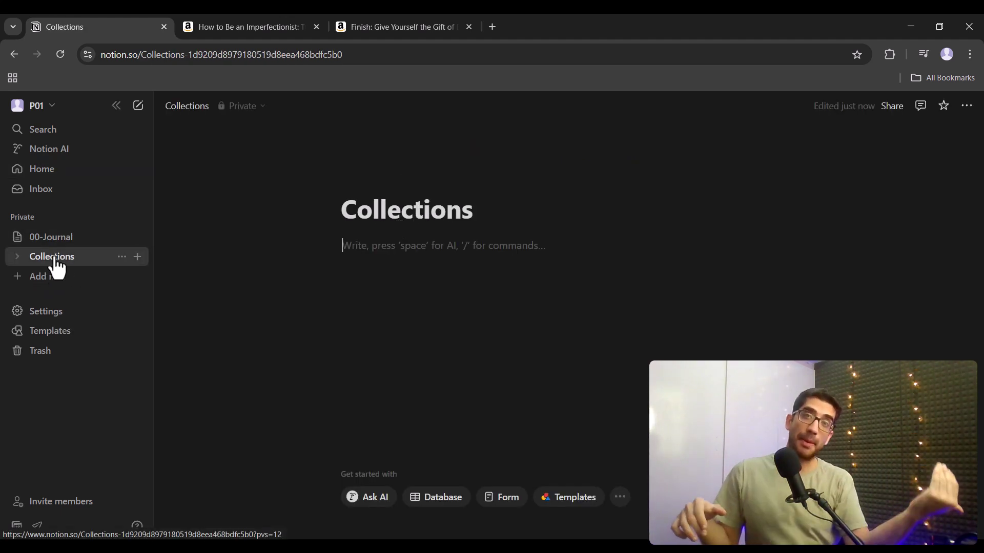
- Nest the Collections page inside 00-Journal and complete the new page's title as Books to Read
{"action": "left_click_drag", "start_coordinate": [57, 267], "coordinate": [73, 255]}
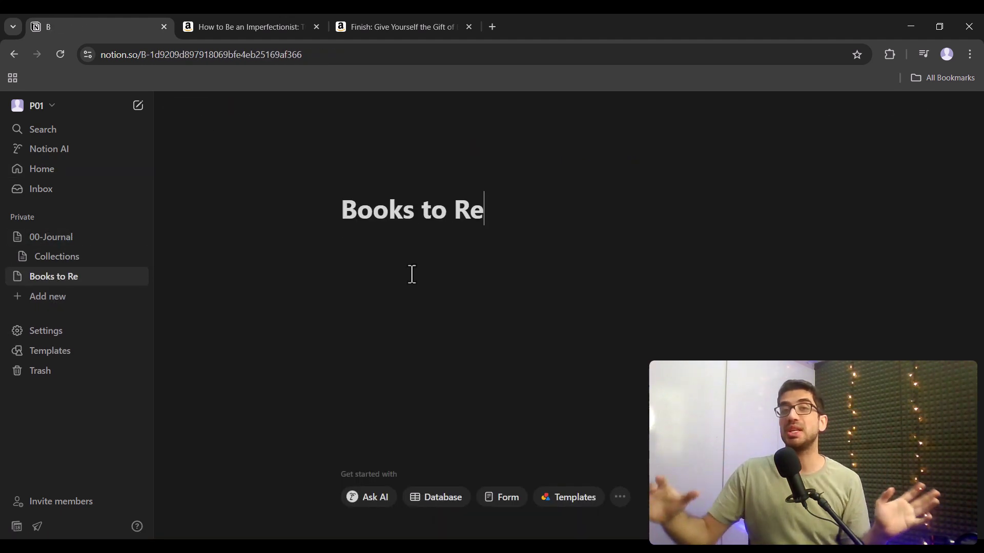
{"action": "type", "text": "ad"}
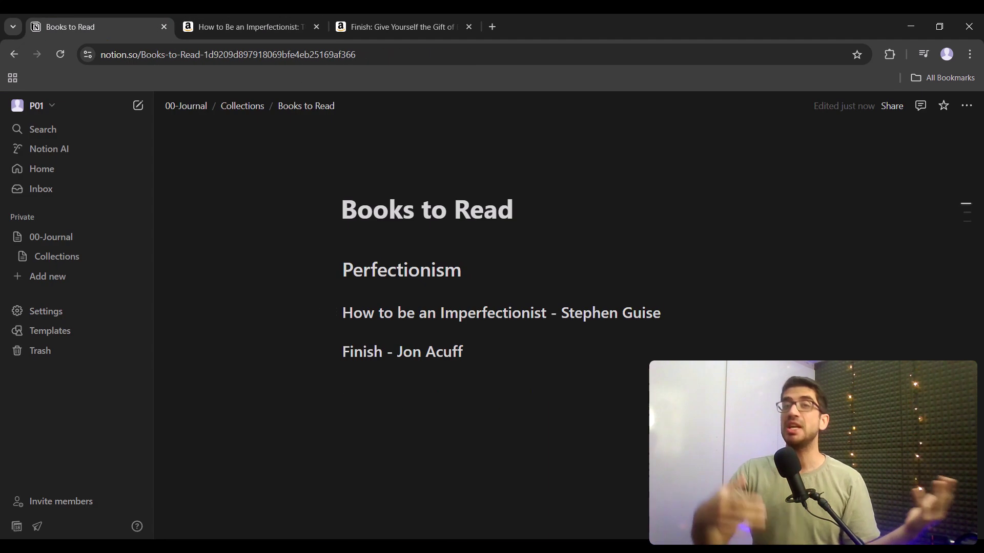
- Add "4.5 out of 5 stars (1,637 ratings)" under How to be an Imperfectionist and "4.7 out of 5 stars (2,570 ratings)" under Finish
{"action": "type", "text": "4.5 4.5 out of 5 stars 1,637 ratings"}
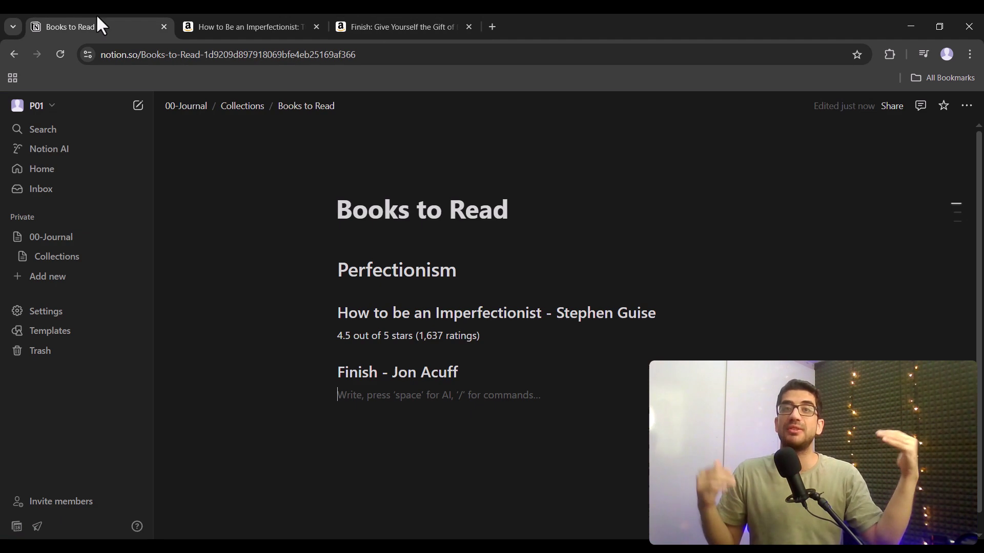
{"action": "type", "text": "4.7 4.7 out of 5 stars 2,570 ratings"}
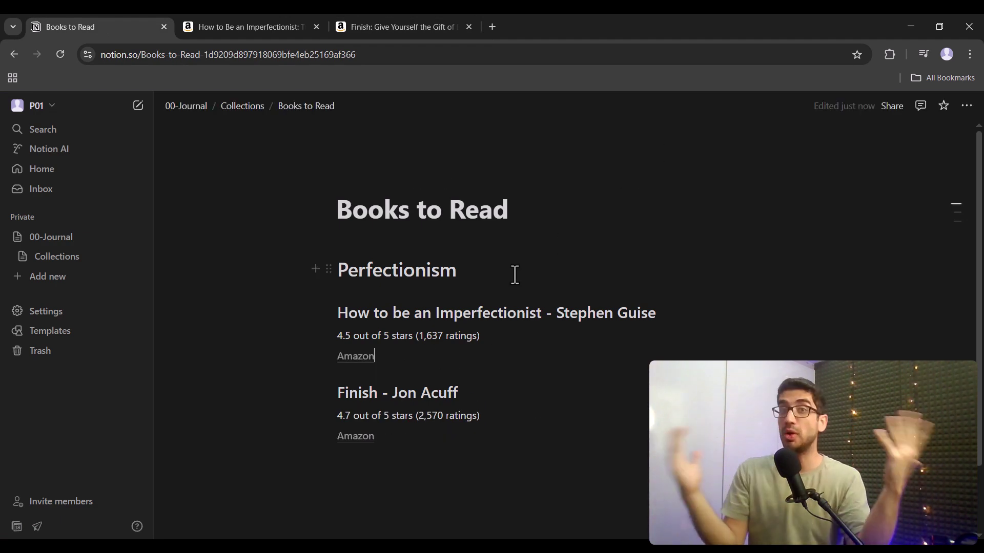
- Try moving only the How to be an Imperfectionist heading below its rating and Amazon link, and undo the move
{"action": "left_click_drag", "start_coordinate": [324, 313], "coordinate": [450, 339]}
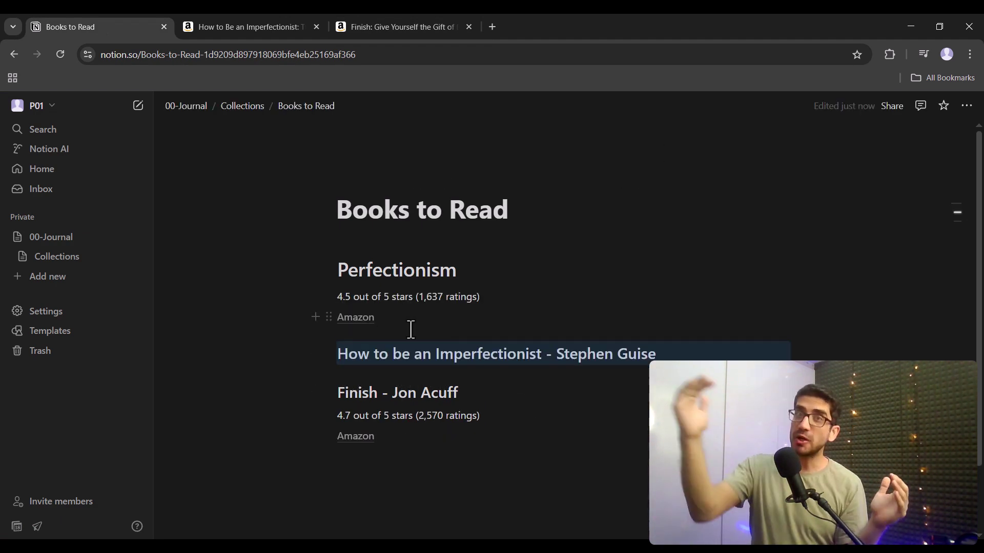
{"action": "key", "text": "ctrl+z"}
{"action": "left_click", "coordinate": [532, 340]}
- Convert the How to be an Imperfectionist heading into a toggle heading that holds its rating and Amazon link
{"action": "left_click", "coordinate": [328, 313]}
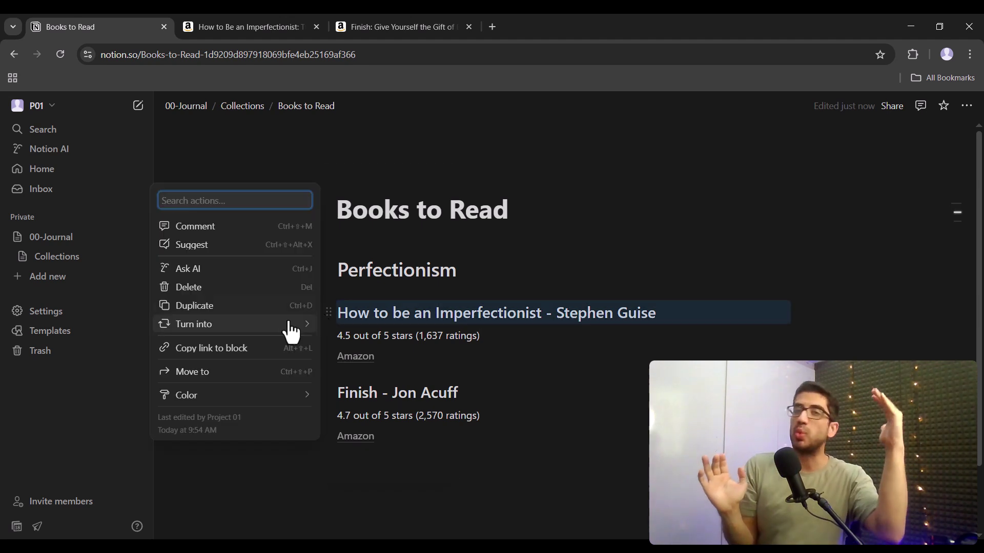
{"action": "mouse_move", "coordinate": [287, 329]}
{"action": "left_click", "coordinate": [379, 536]}
- Try moving the How to be an Imperfectionist toggle below the Finish entry, and undo the move
{"action": "left_click_drag", "start_coordinate": [343, 323], "coordinate": [352, 461]}
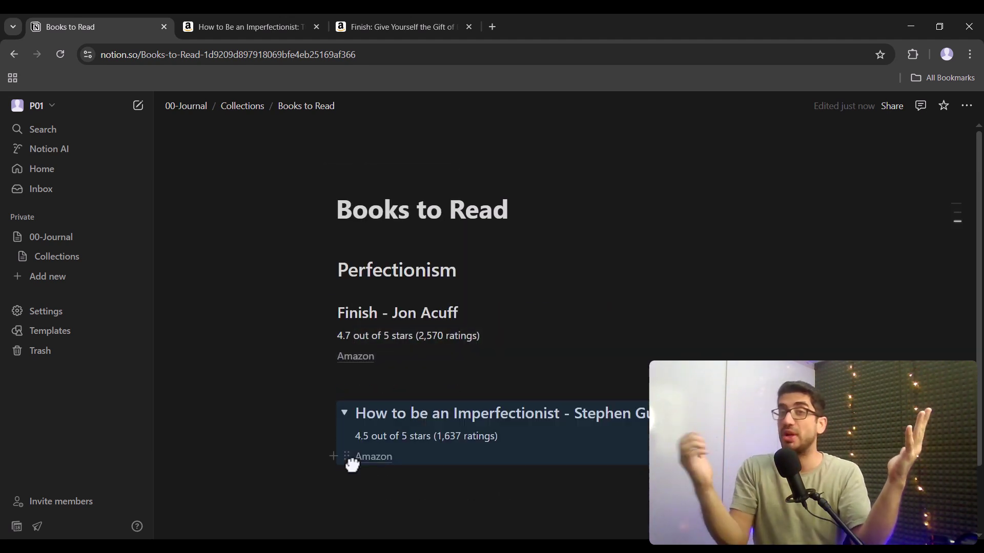
{"action": "key", "text": "ctrl+z"}
- Convert the Finish book heading into a toggle heading that holds its rating and Amazon link
{"action": "left_click", "coordinate": [329, 393]}
{"action": "mouse_move", "coordinate": [275, 405]}
{"action": "left_click", "coordinate": [401, 467]}
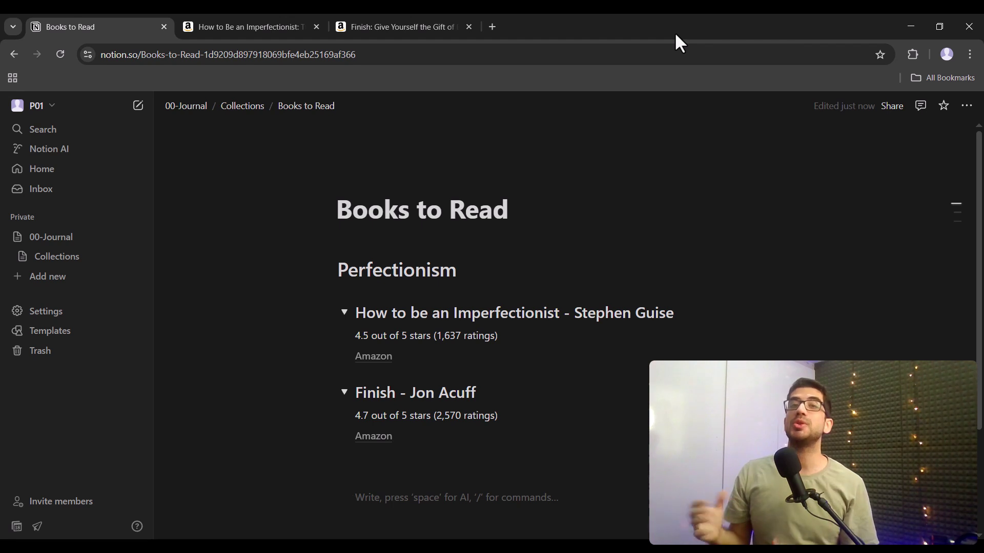
- Add a toggle Heading 1 reading "Header 1" below the books, with a toggle Heading 2 reading "Header 2" inside it
{"action": "type", "text": "# "}
{"action": "type", "text": "> Header 1"}
{"action": "key", "text": "Return"}
{"action": "type", "text": "## "}
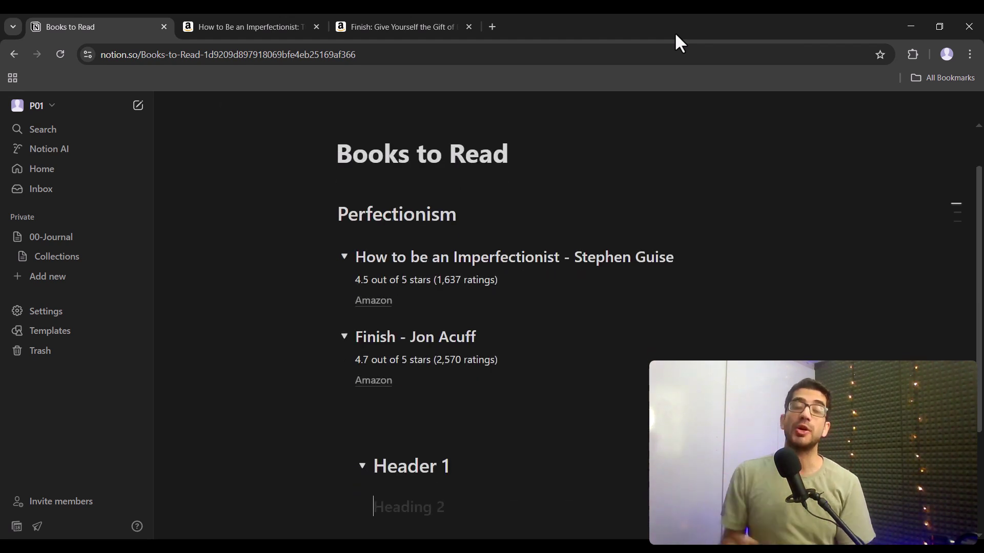
{"action": "type", "text": "> Header 2"}
{"action": "key", "text": "Return"}
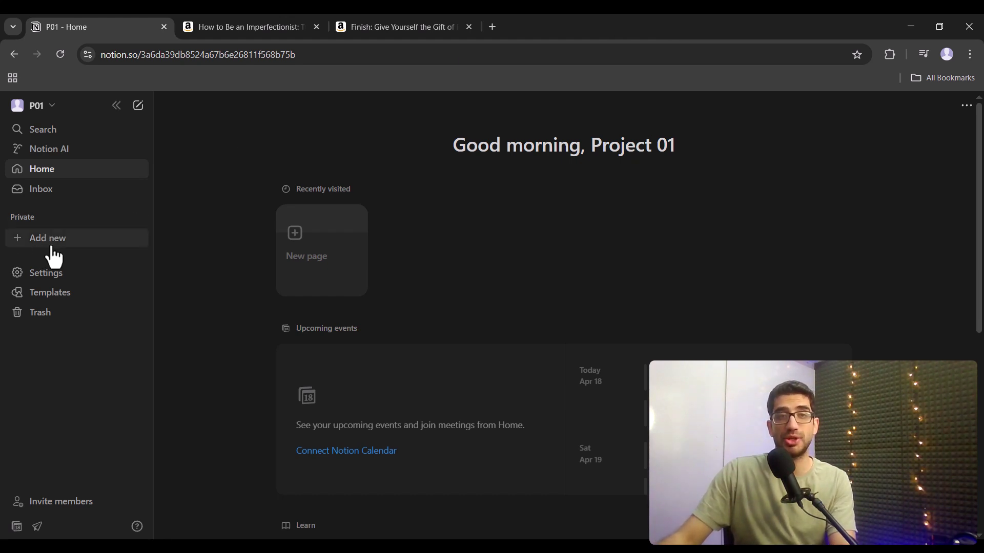
- Create an empty page in the Private section and title it 00-Journal
{"action": "left_click", "coordinate": [93, 243]}
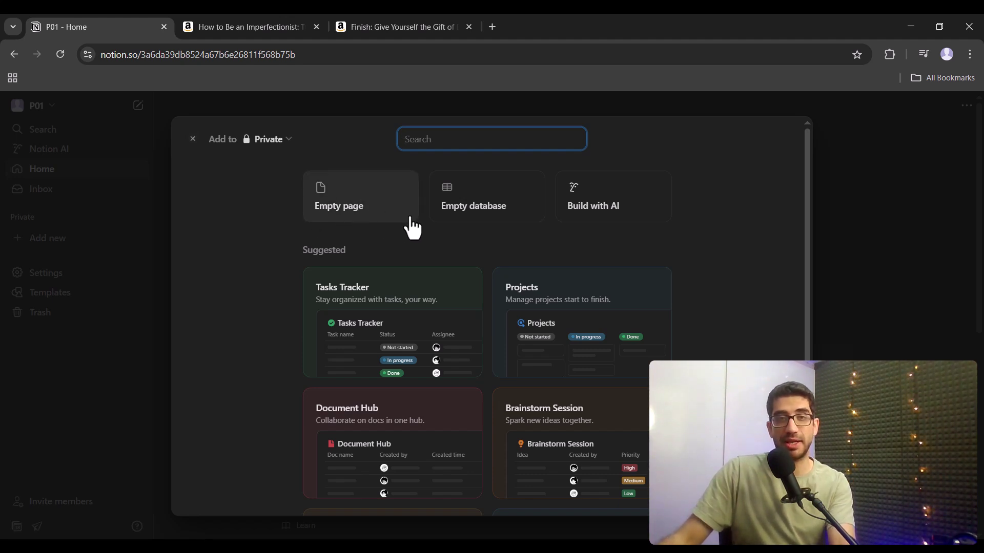
{"action": "key", "text": "Escape"}
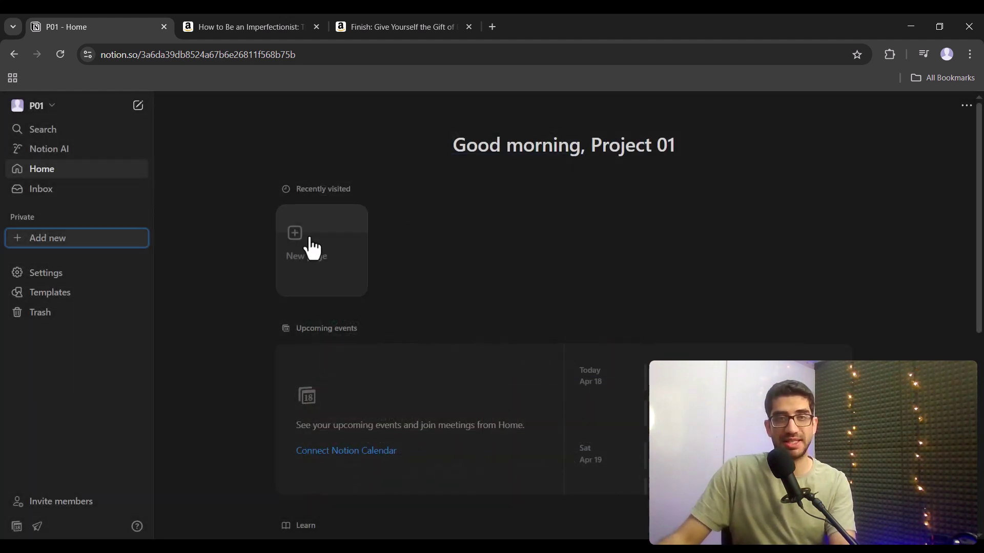
{"action": "left_click", "coordinate": [47, 238]}
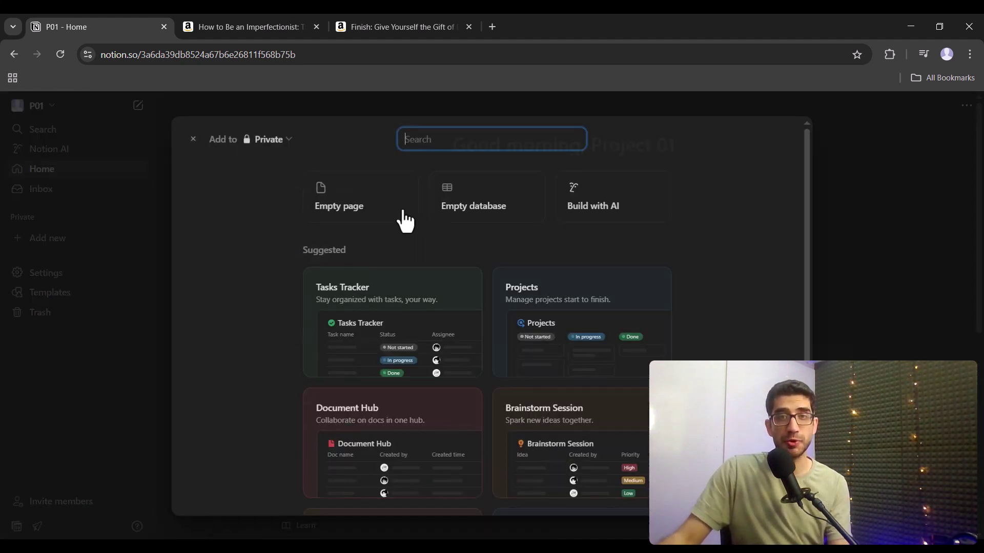
{"action": "left_click", "coordinate": [371, 219]}
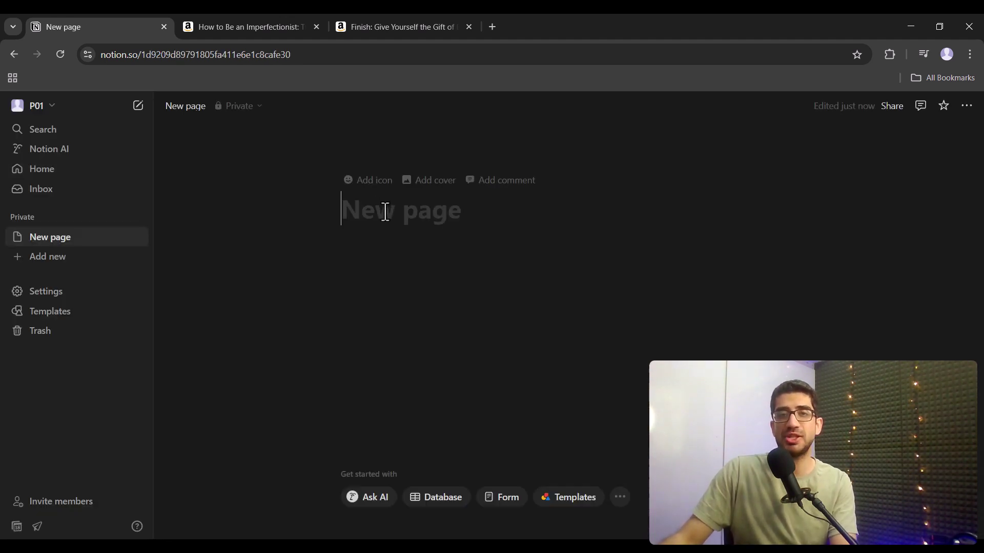
{"action": "type", "text": "00"}
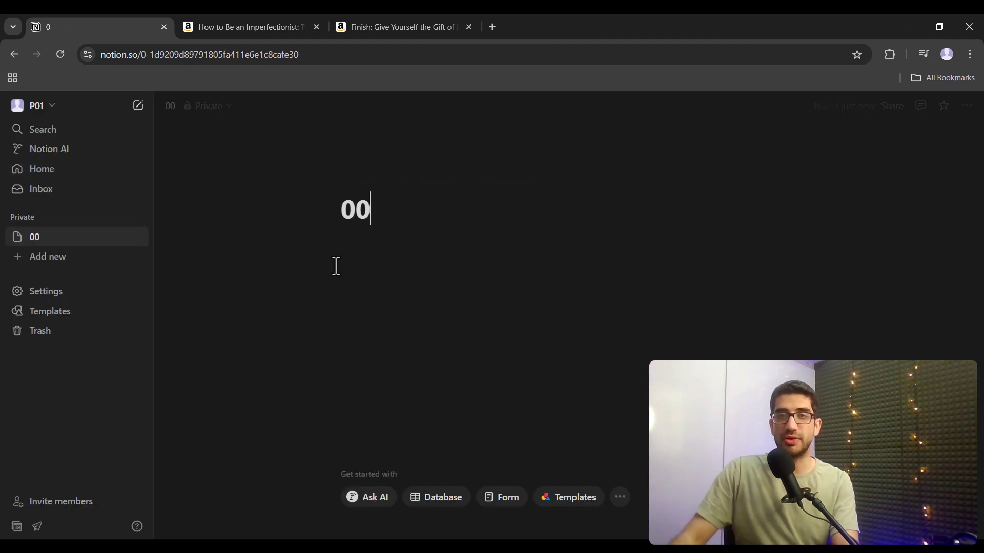
{"action": "type", "text": "-Journal"}
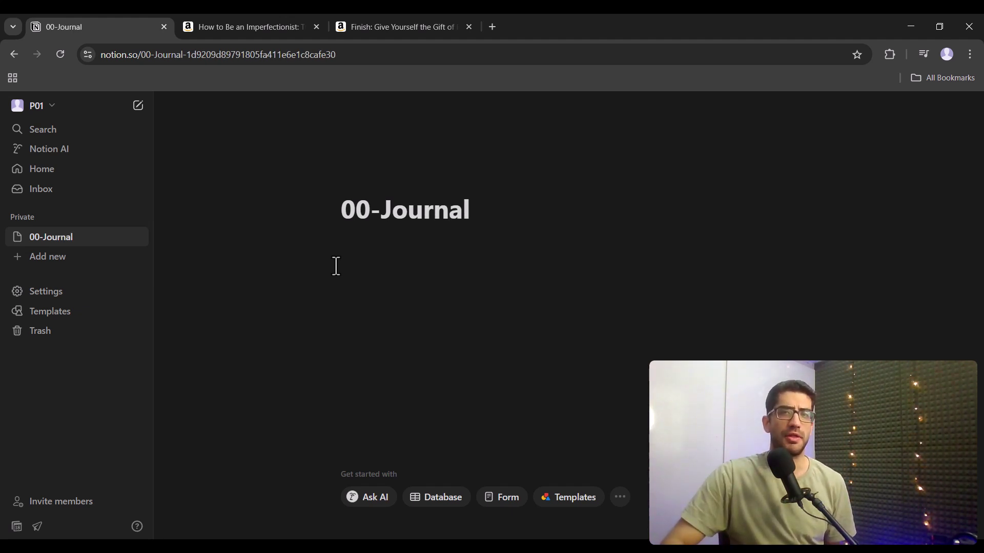
{"action": "key", "text": "Return"}
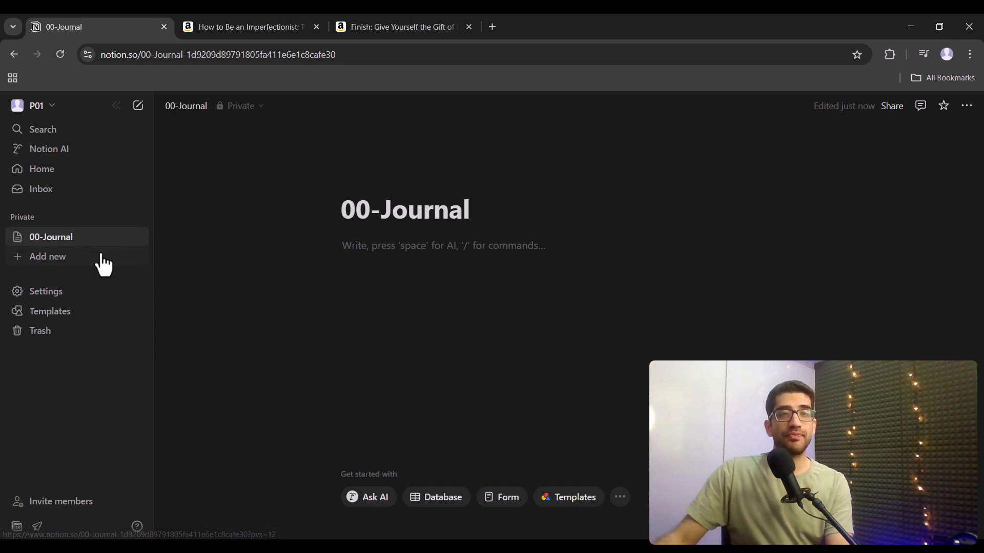
- Create another empty page in the Private section and title it Collections
{"action": "left_click", "coordinate": [66, 257]}
{"action": "left_click", "coordinate": [341, 209]}
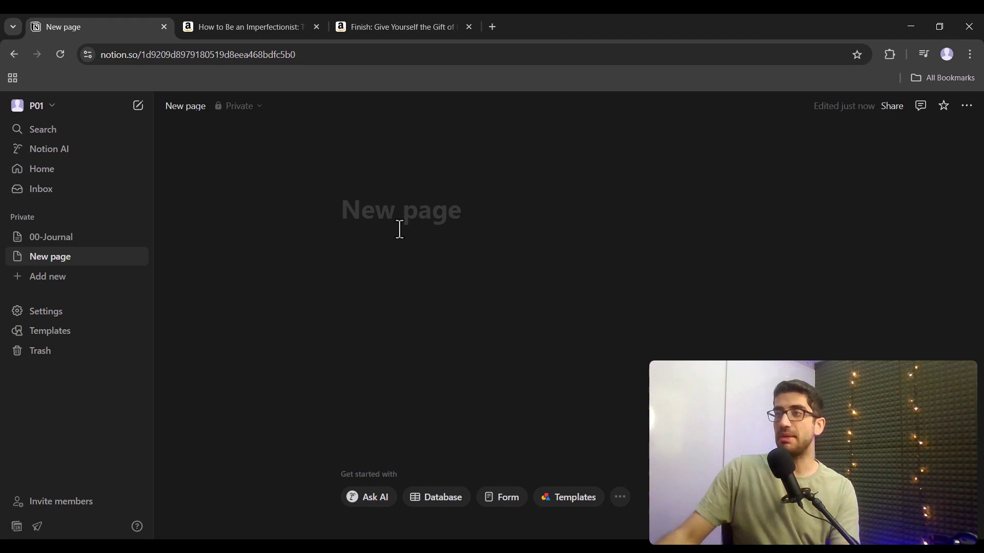
{"action": "type", "text": "Collect"}
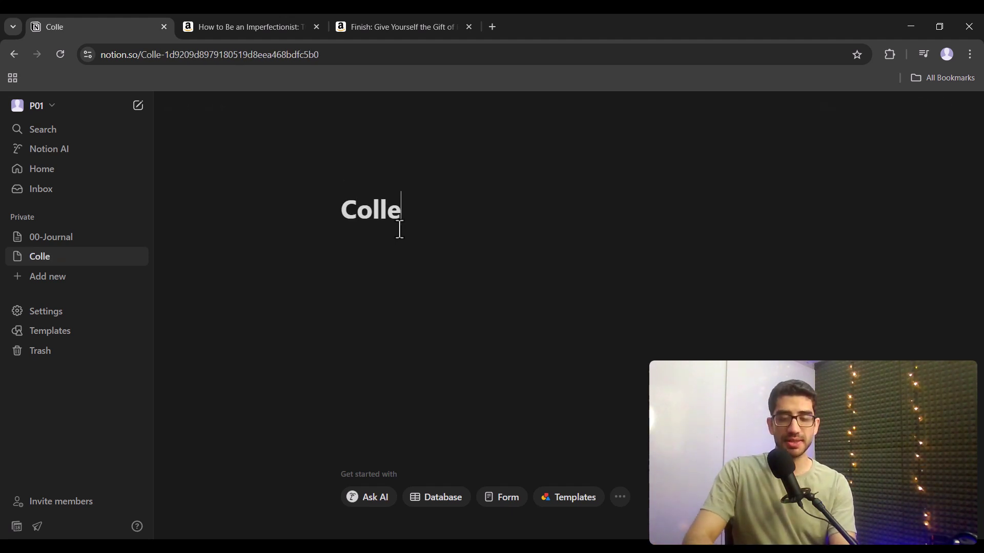
{"action": "type", "text": "ions"}
{"action": "key", "text": "Return"}
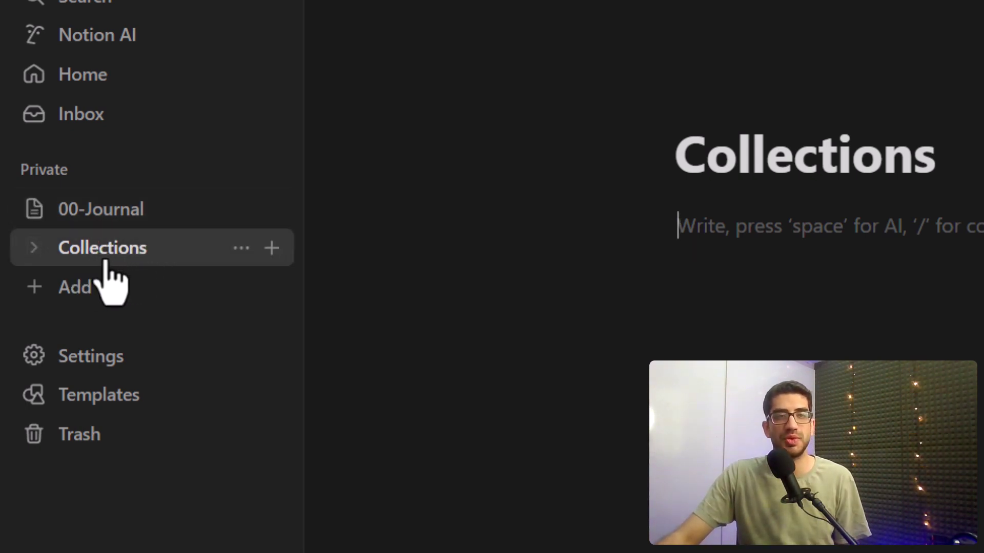
- Move the Collections page inside the 00-Journal page and expand 00-Journal to show its subpage
{"action": "left_click_drag", "start_coordinate": [92, 259], "coordinate": [127, 213]}
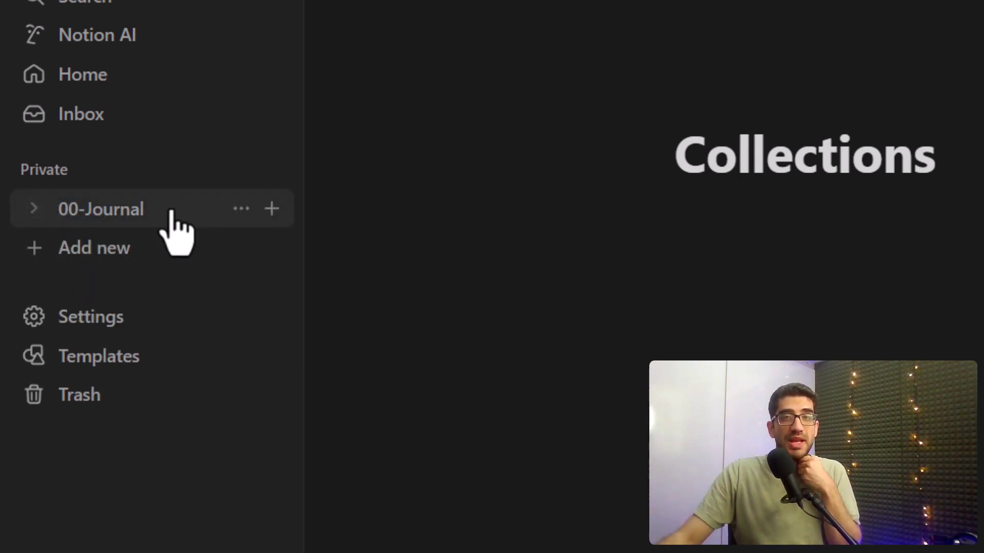
{"action": "left_click", "coordinate": [33, 210]}
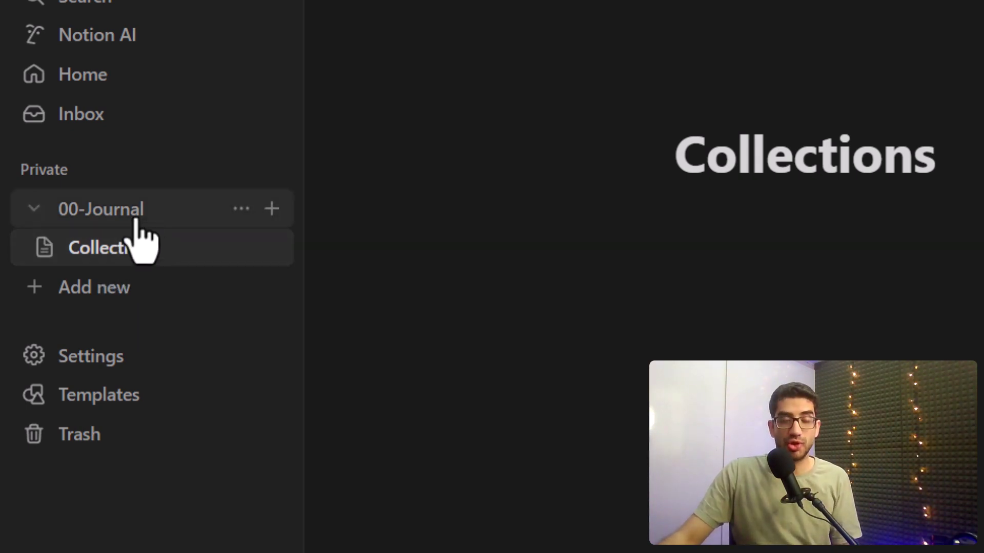
{"action": "left_click", "coordinate": [725, 223]}
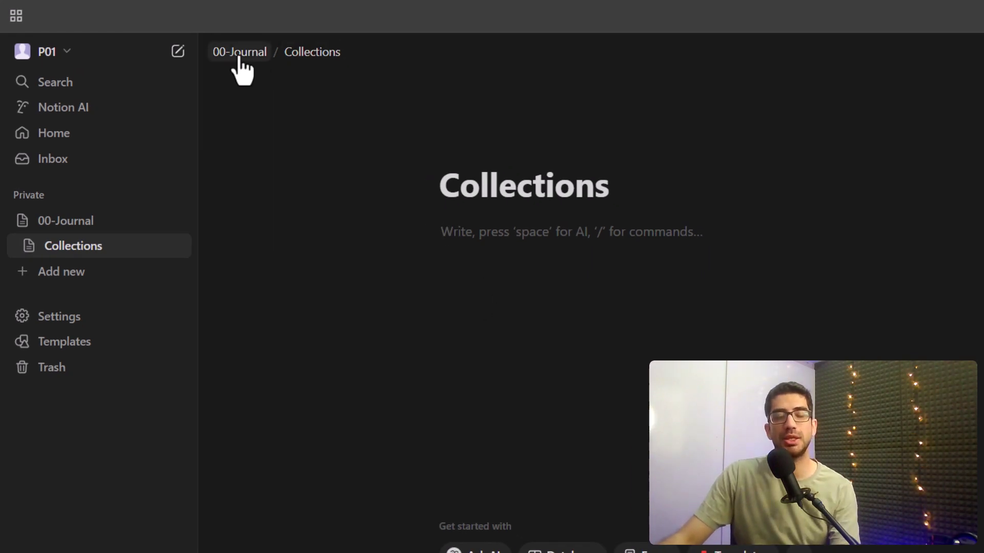
- Create an empty private page titled Books to Read and nest it inside the Collections page
{"action": "left_click", "coordinate": [62, 280]}
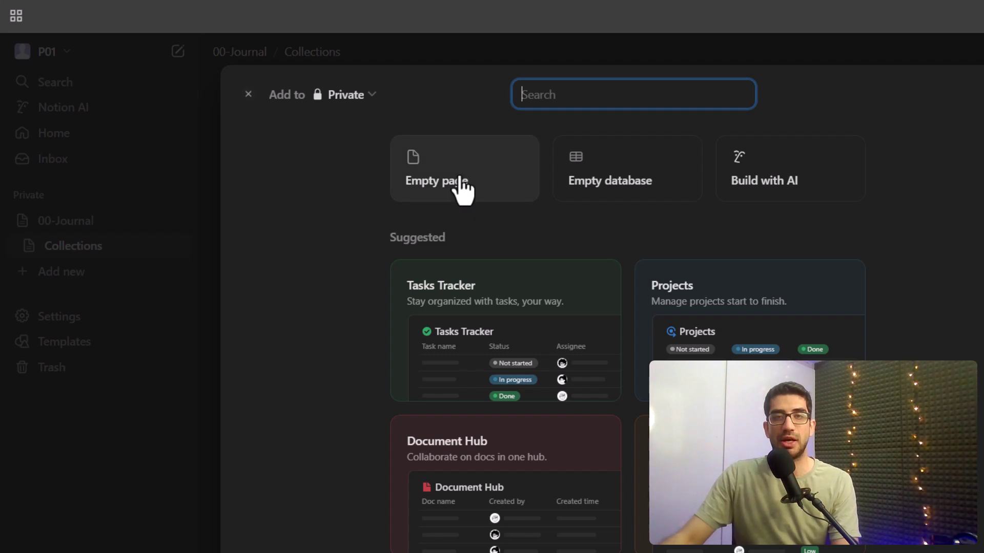
{"action": "left_click", "coordinate": [480, 191]}
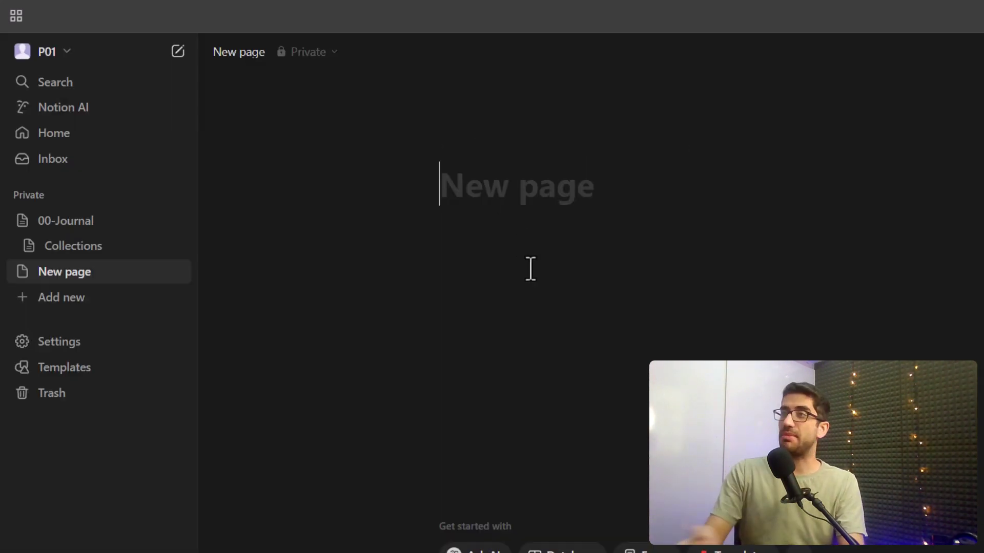
{"action": "type", "text": "Books to "}
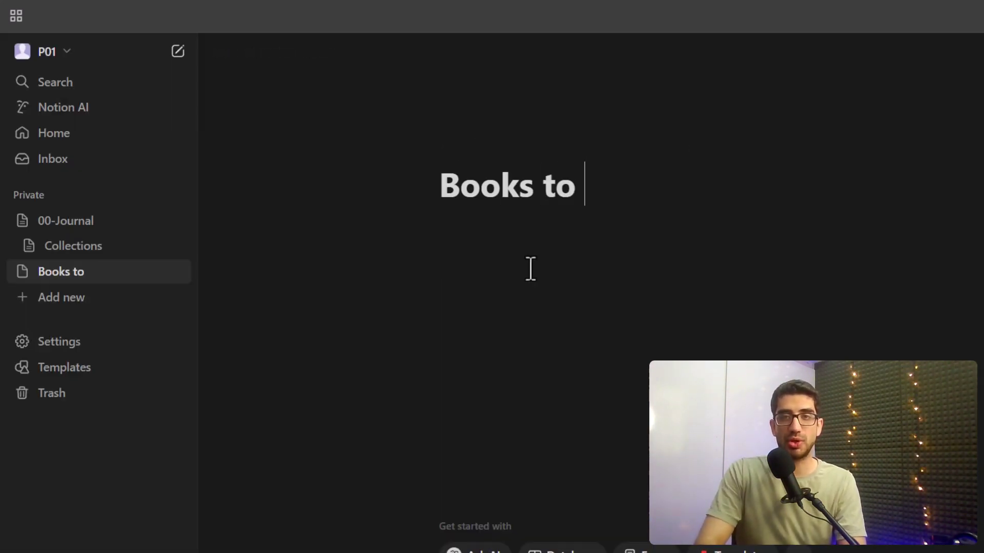
{"action": "type", "text": "Read"}
{"action": "key", "text": "Return"}
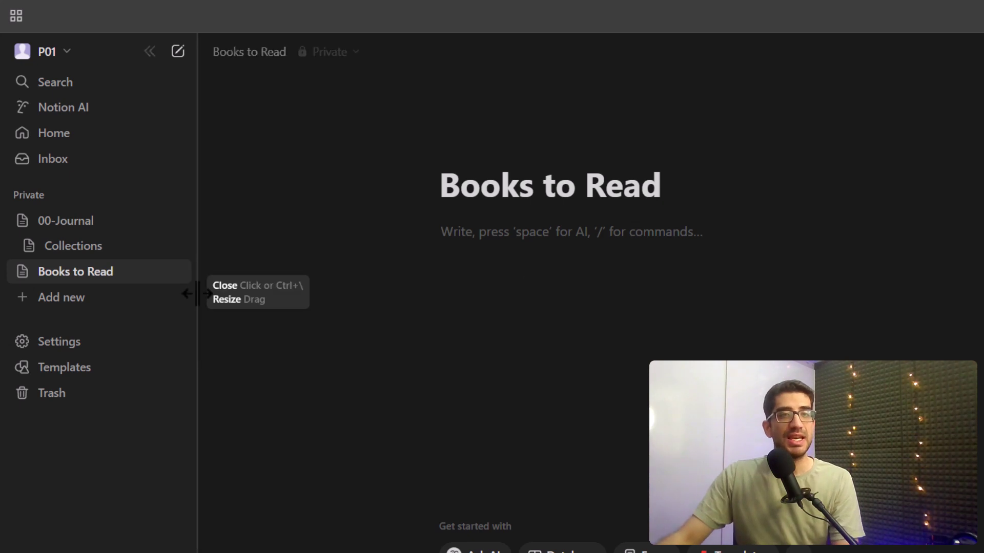
{"action": "left_click_drag", "start_coordinate": [59, 276], "coordinate": [83, 251]}
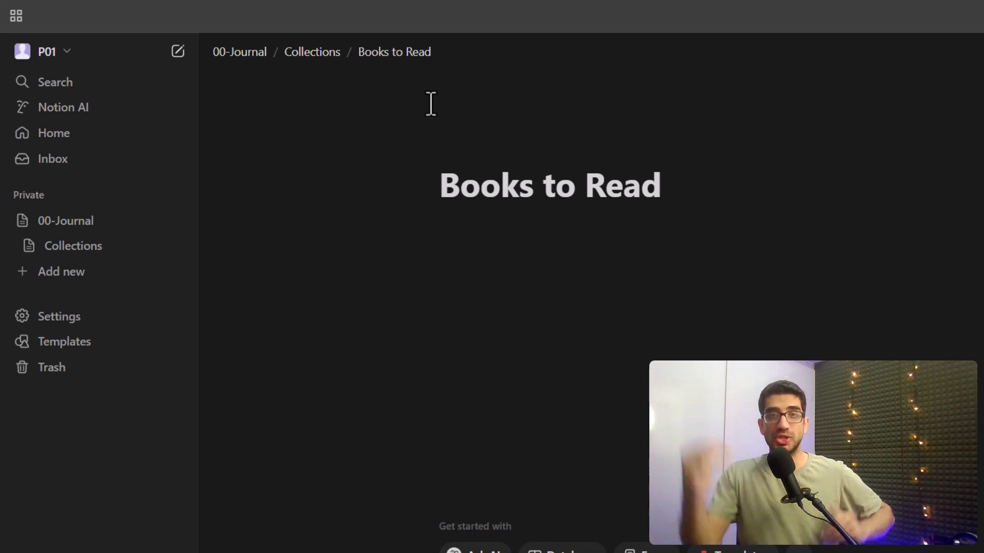
- Add a Heading 1 reading "Perfectionism" to the Books to Read page and select the heading text
{"action": "left_click", "coordinate": [809, 256]}
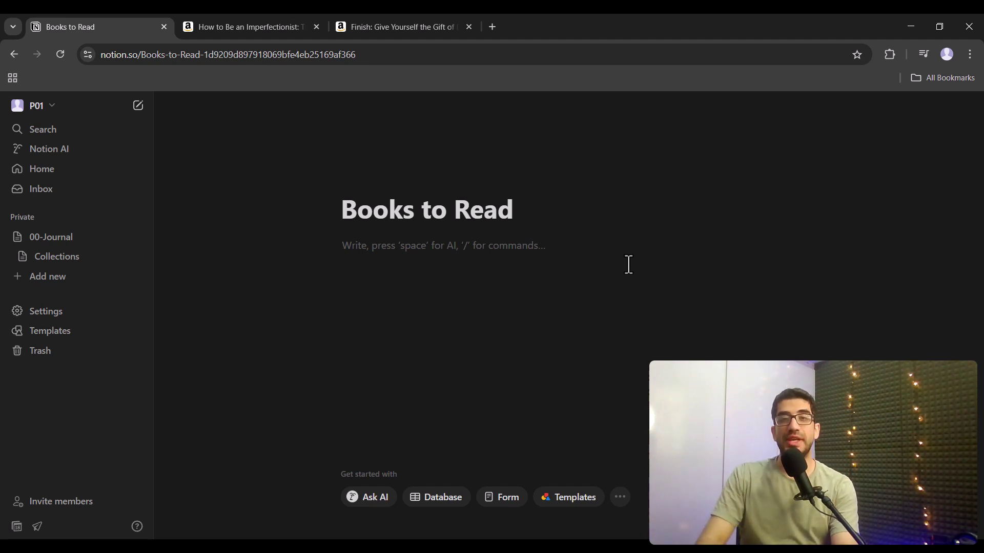
{"action": "type", "text": "#"}
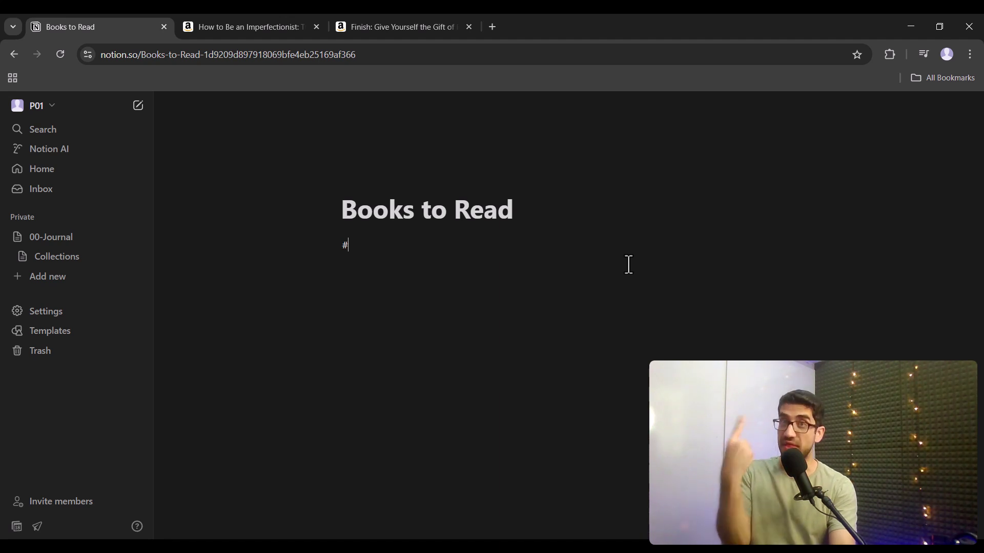
{"action": "key", "text": "space"}
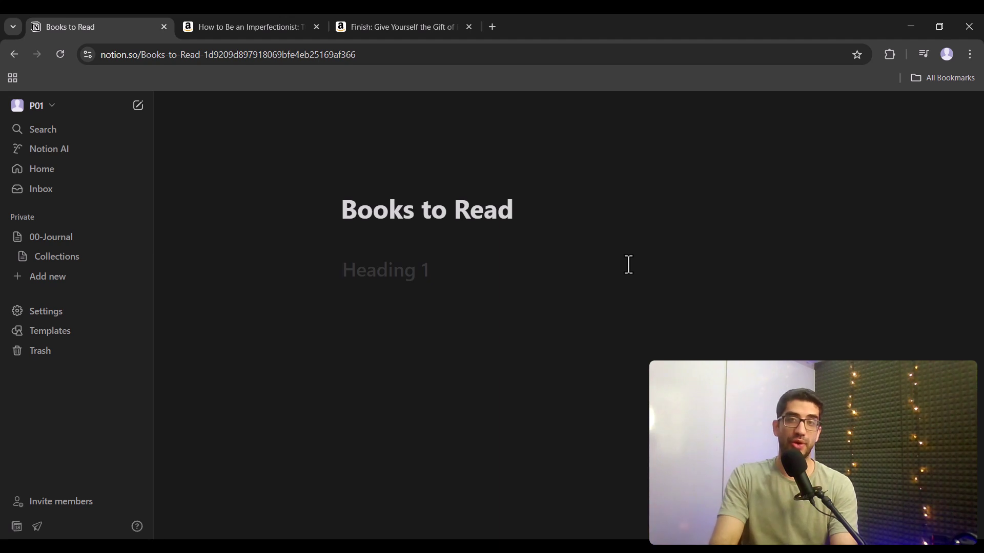
{"action": "type", "text": "Perfecti"}
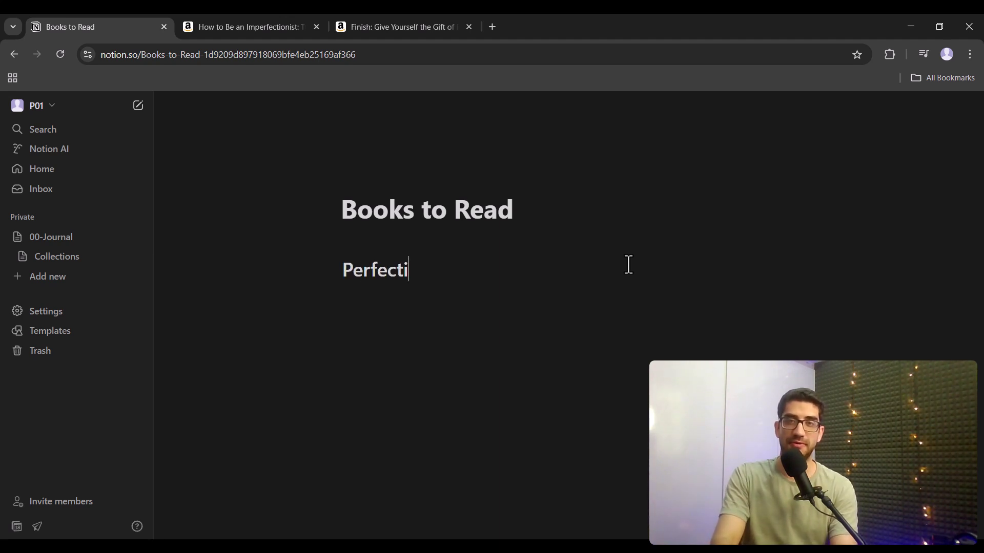
{"action": "type", "text": "onism"}
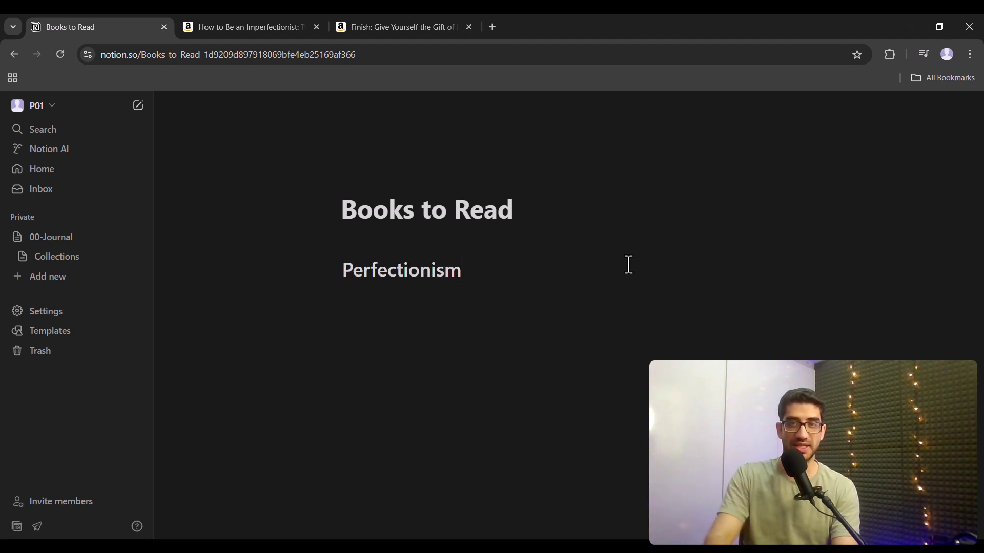
{"action": "key", "text": "Return"}
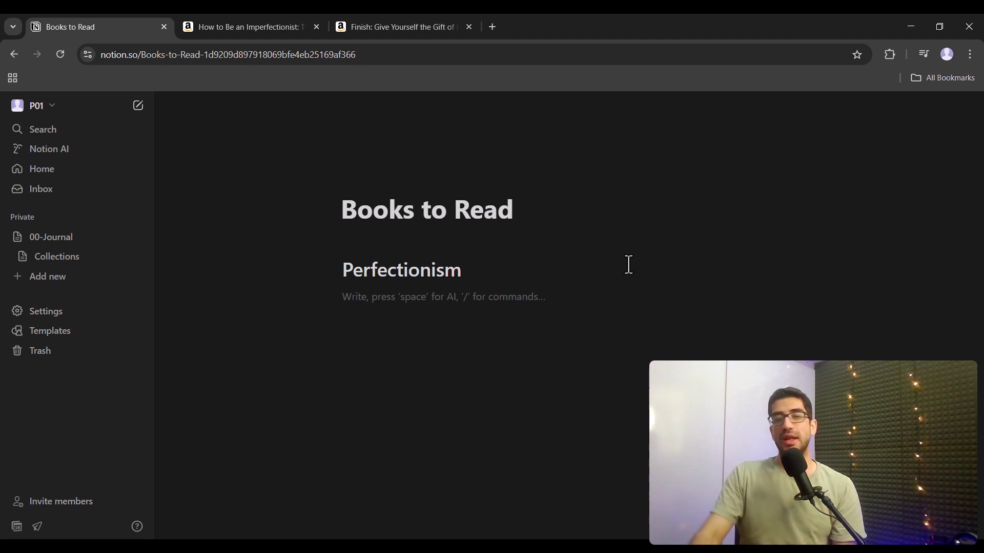
{"action": "double_click", "coordinate": [628, 265]}
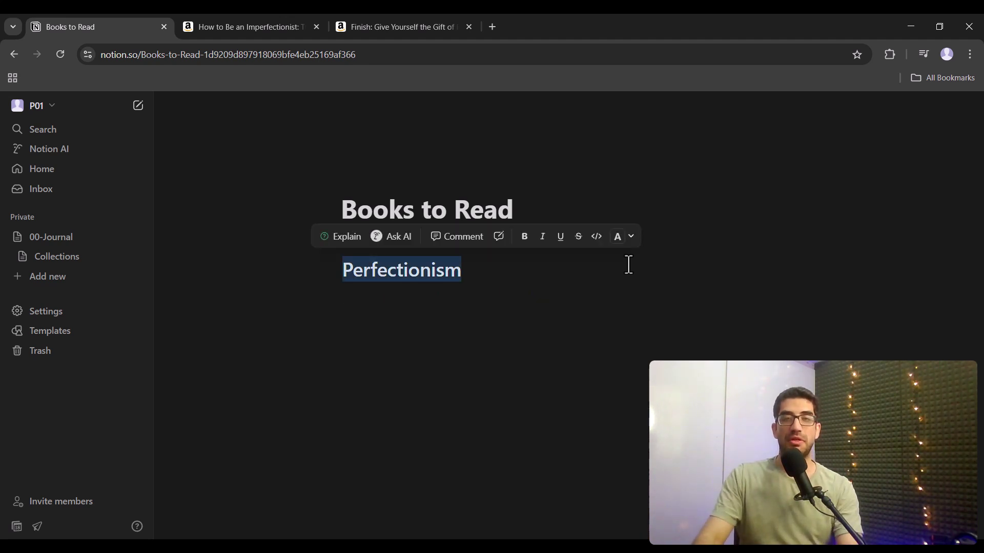
- Clear the heading text, insert another Heading 1, re-enter "Perfectionism" in the first heading and remove the empty extra one
{"action": "key", "text": "BackSpace"}
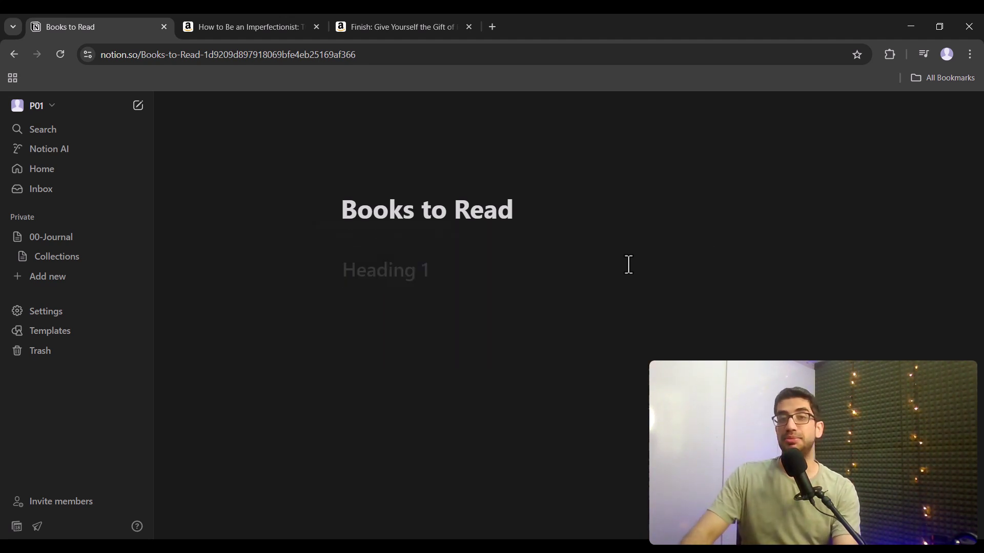
{"action": "type", "text": "/"}
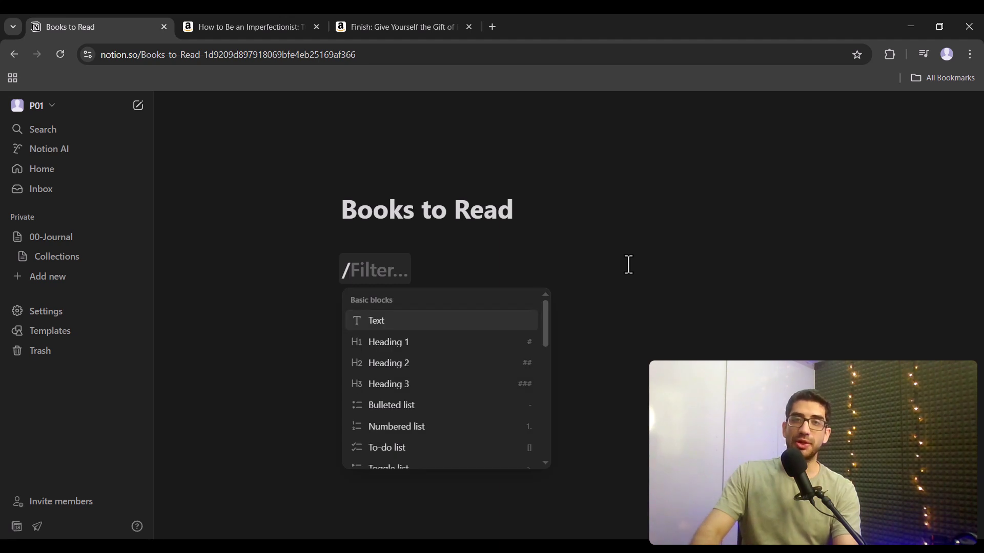
{"action": "type", "text": "h1"}
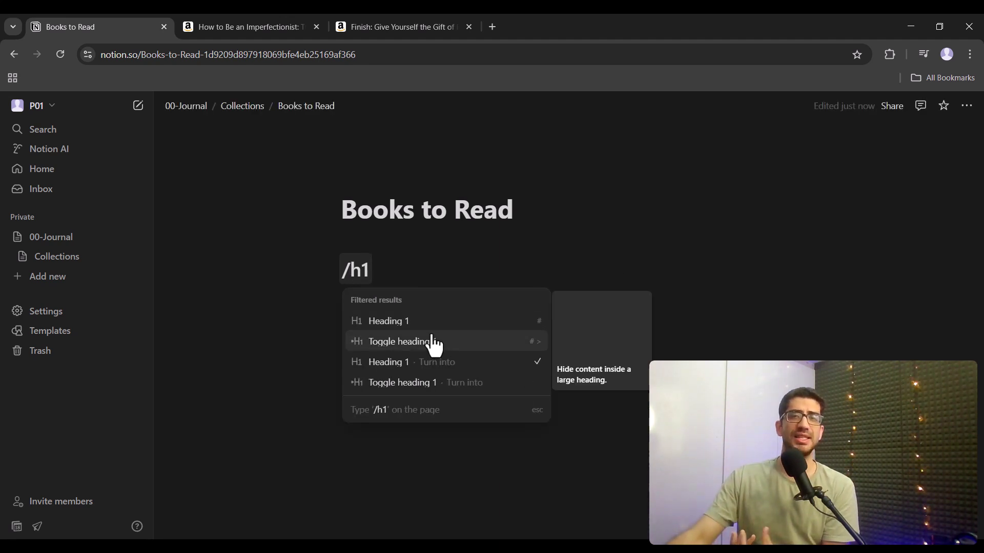
{"action": "left_click", "coordinate": [402, 326]}
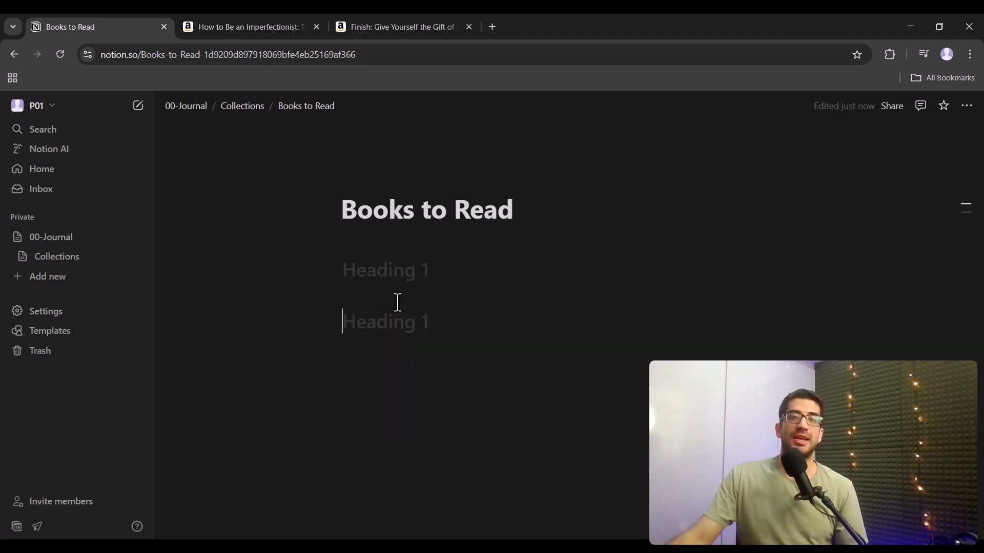
{"action": "left_click", "coordinate": [409, 274]}
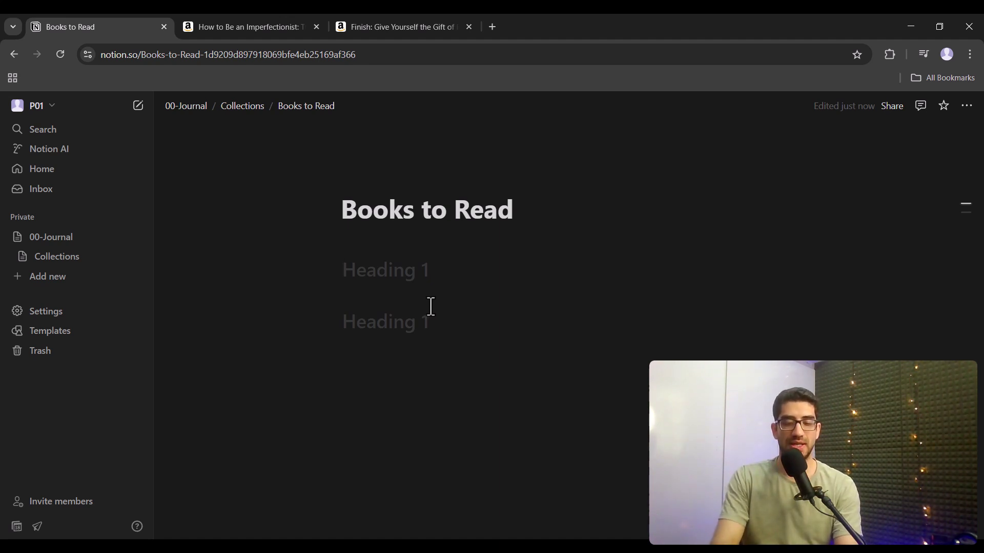
{"action": "type", "text": "Perfect"}
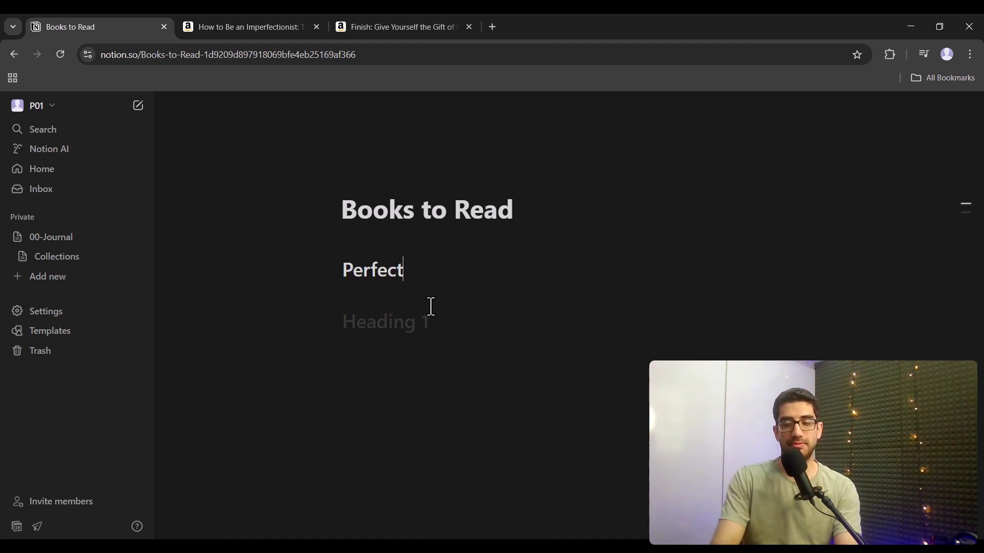
{"action": "type", "text": "ionism"}
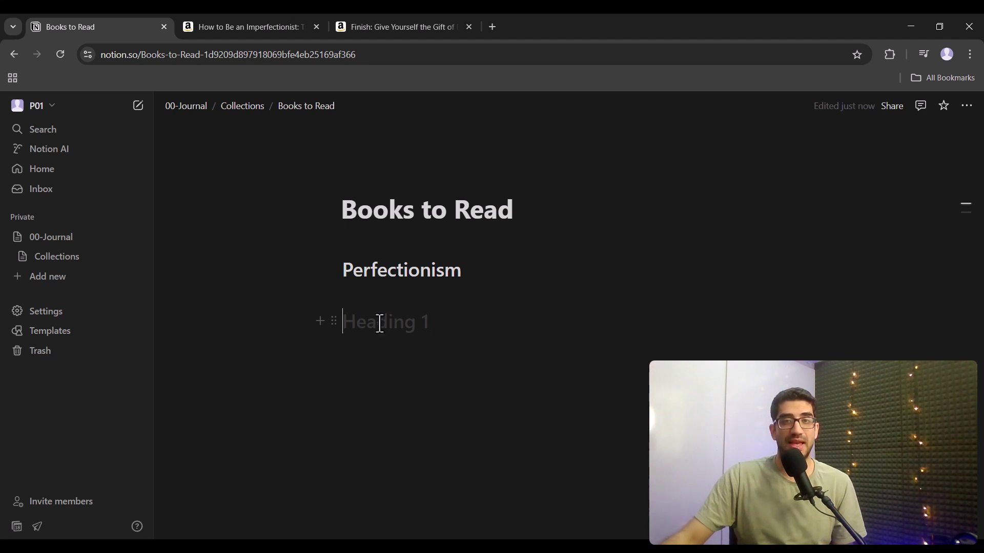
{"action": "left_click", "coordinate": [336, 323]}
{"action": "left_click", "coordinate": [214, 286]}
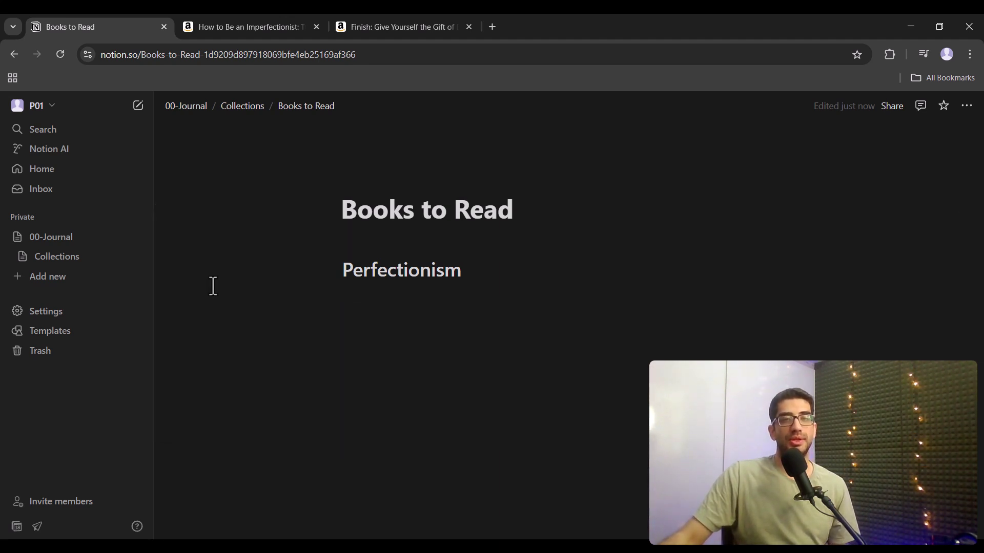
- List "How to be an Imperfectionist - Stephen Guise" and "Finish - Jon Acuff" on separate lines under the Perfectionism heading
{"action": "left_click", "coordinate": [476, 311]}
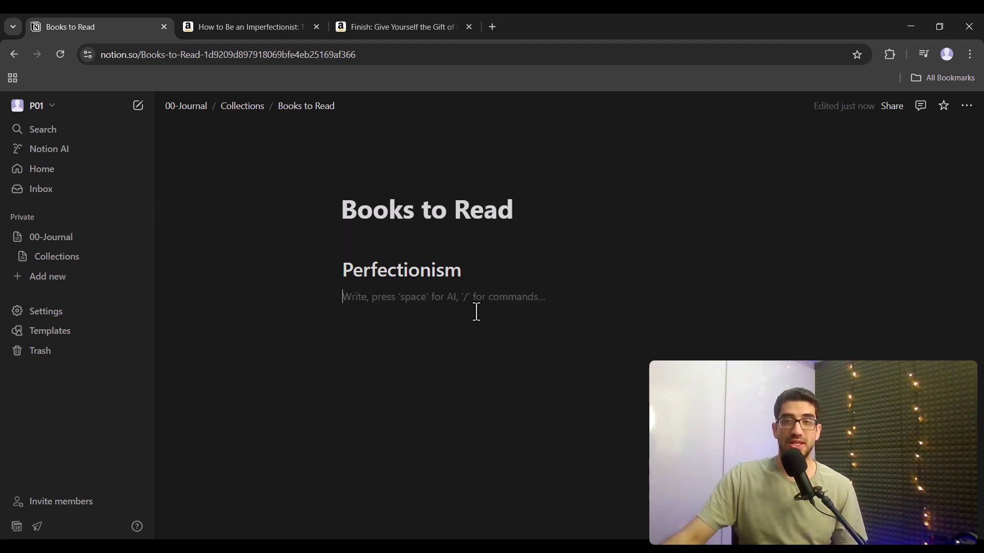
{"action": "left_click", "coordinate": [473, 274]}
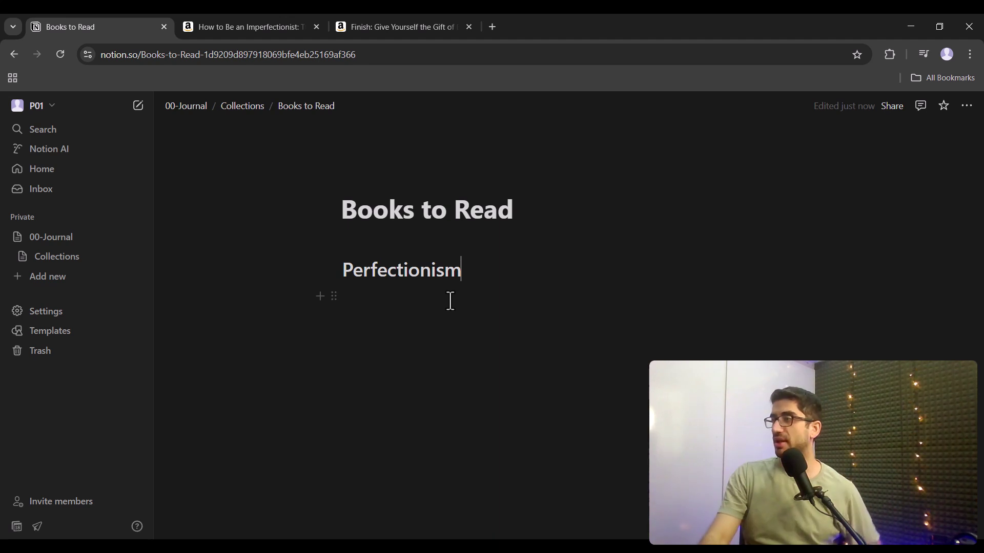
{"action": "key", "text": "Down"}
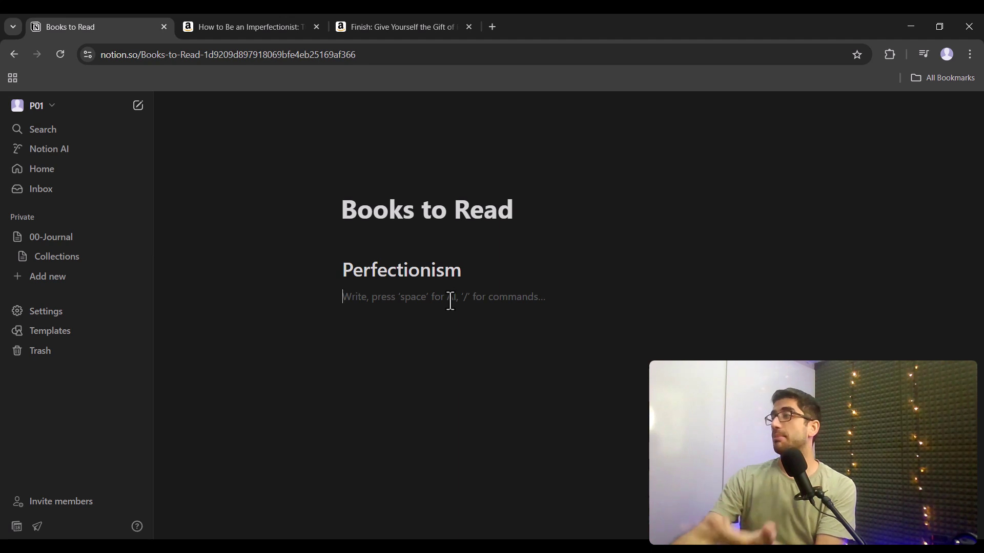
{"action": "type", "text": "How to be an Imperfectionist - Stephen Guise"}
{"action": "key", "text": "Return"}
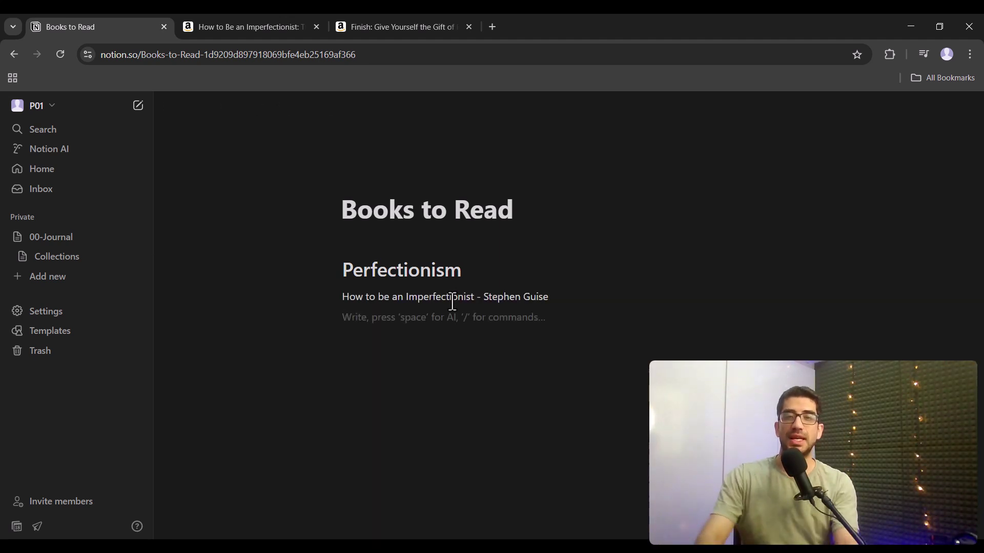
{"action": "type", "text": "Fini"}
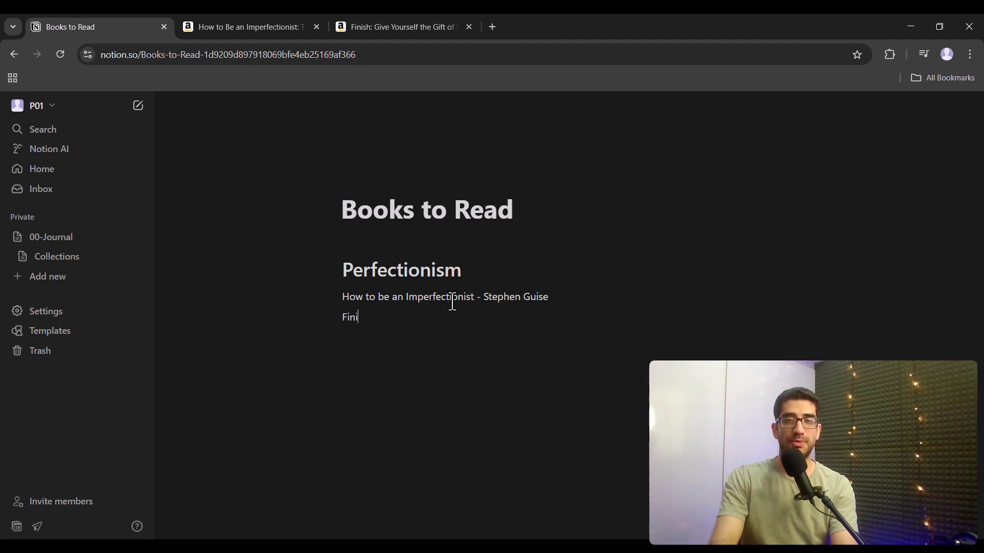
{"action": "type", "text": "sh - Jon Acuf"}
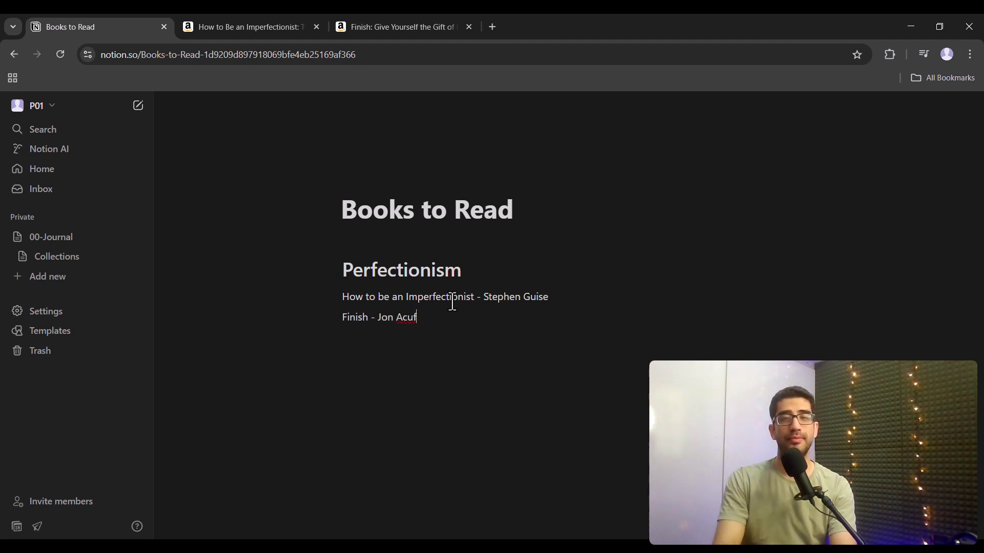
{"action": "type", "text": "f"}
{"action": "key", "text": "Return"}
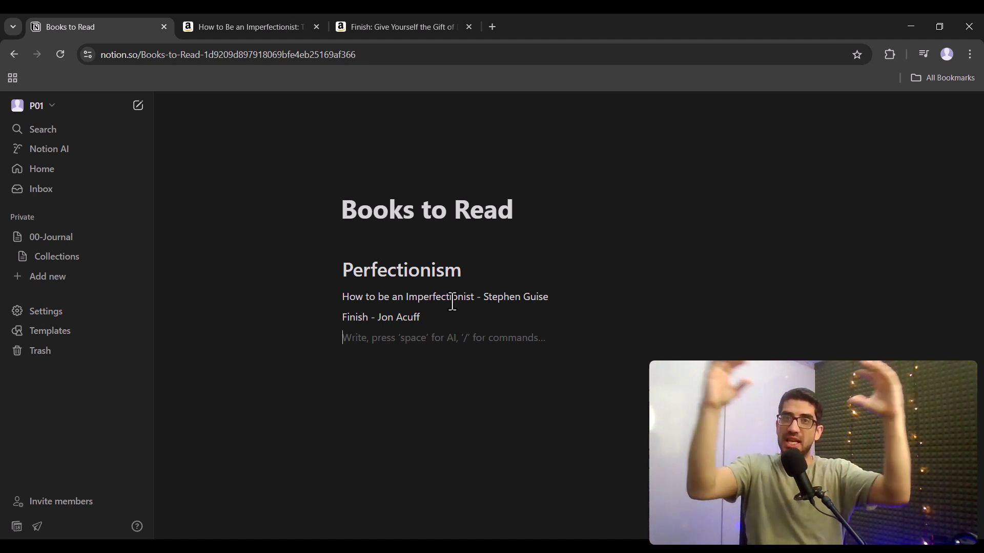
- Convert the "How to be an Imperfectionist - Stephen Guise" line into a Heading 2
{"action": "double_click", "coordinate": [399, 298]}
{"action": "left_click", "coordinate": [399, 298]}
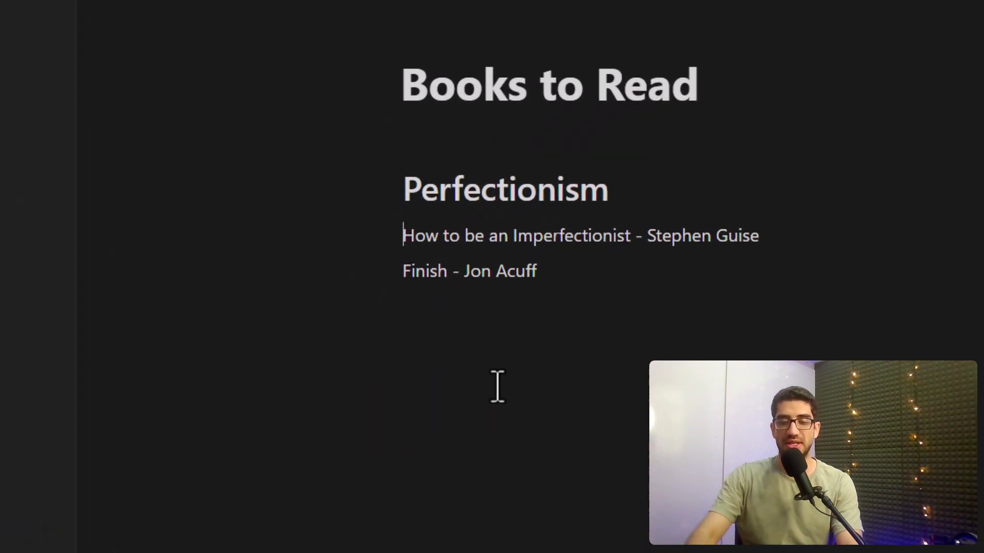
{"action": "type", "text": "##"}
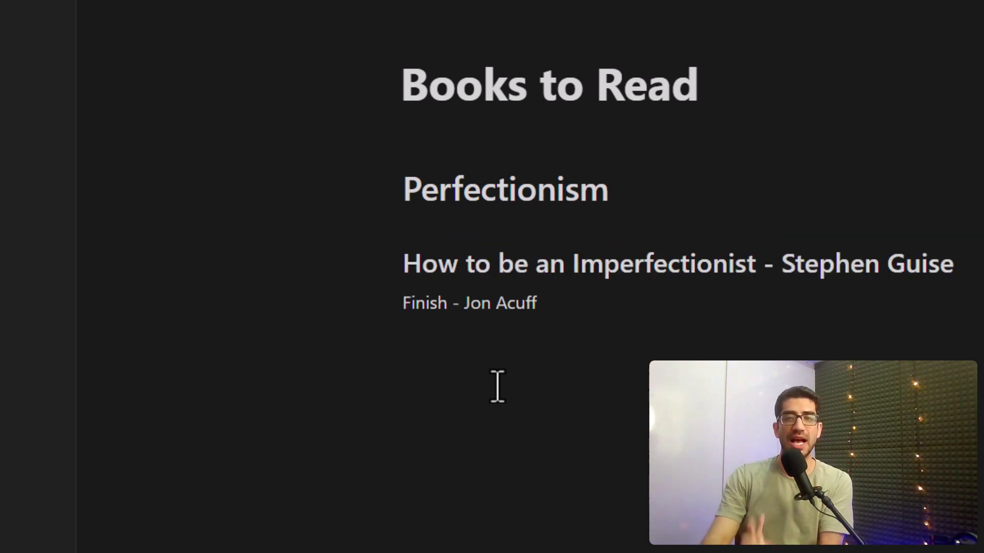
{"action": "key", "text": "shift+End"}
- Convert the "Finish - Jon Acuff" line into a Heading 2 and add an empty text line below it
{"action": "key", "text": "Down"}
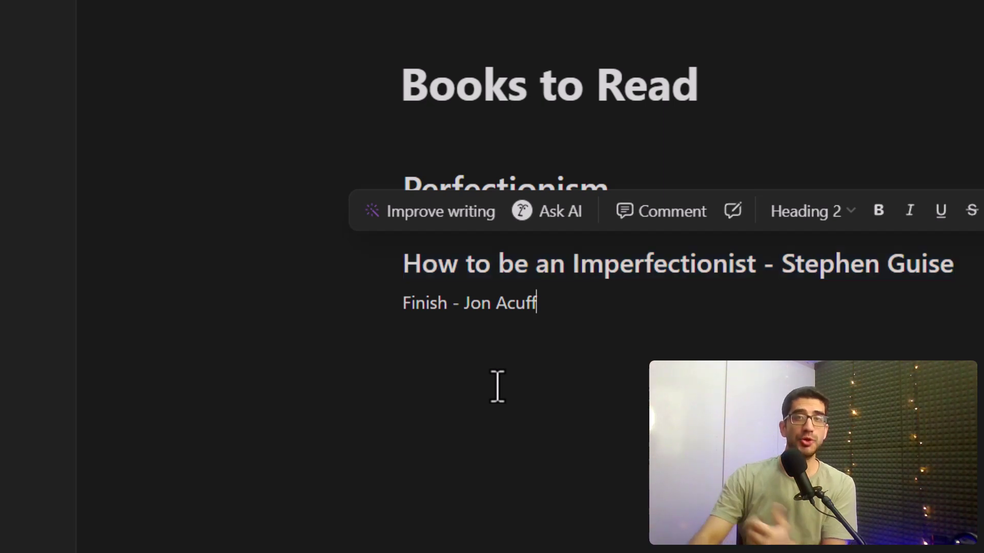
{"action": "left_click_drag", "start_coordinate": [549, 308], "coordinate": [498, 303]}
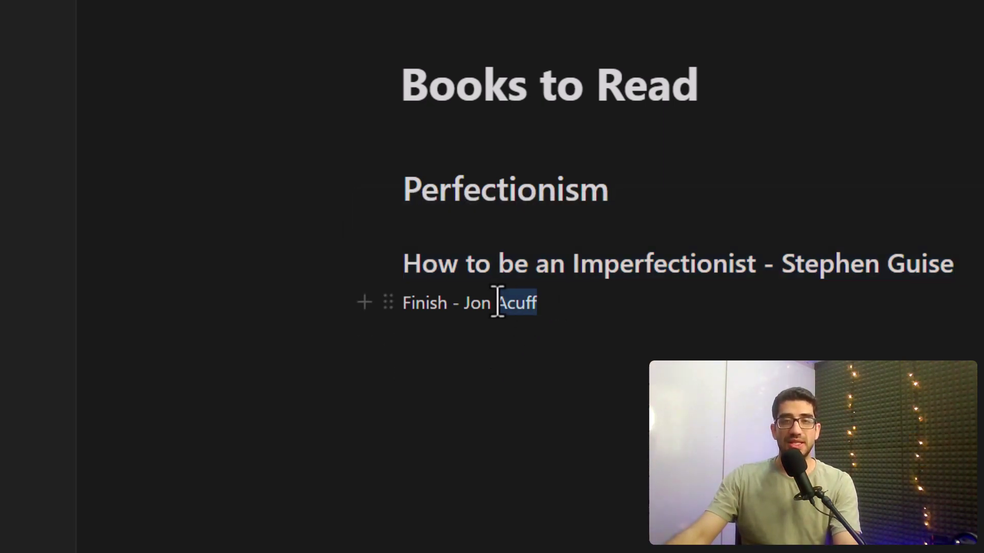
{"action": "left_click", "coordinate": [542, 312]}
{"action": "key", "text": "Home"}
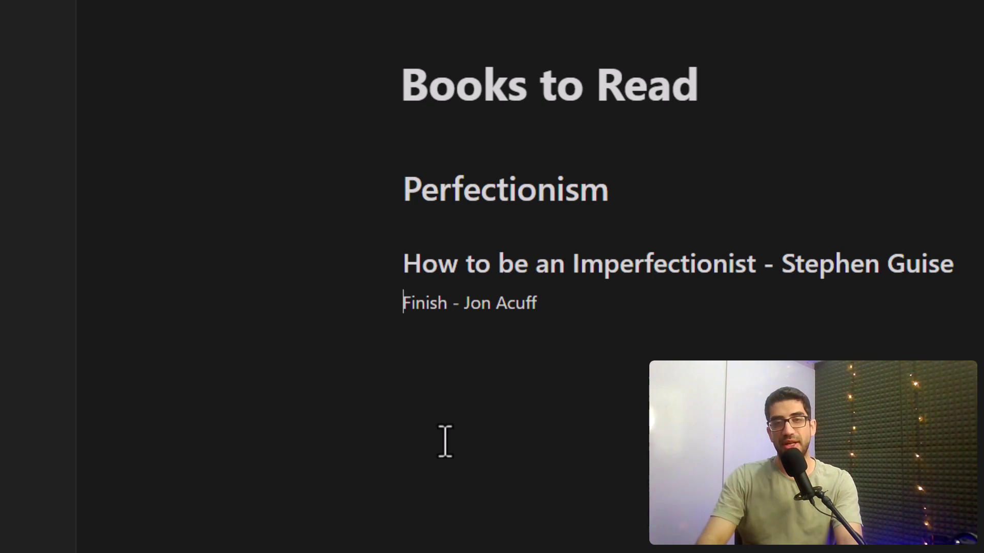
{"action": "type", "text": "##"}
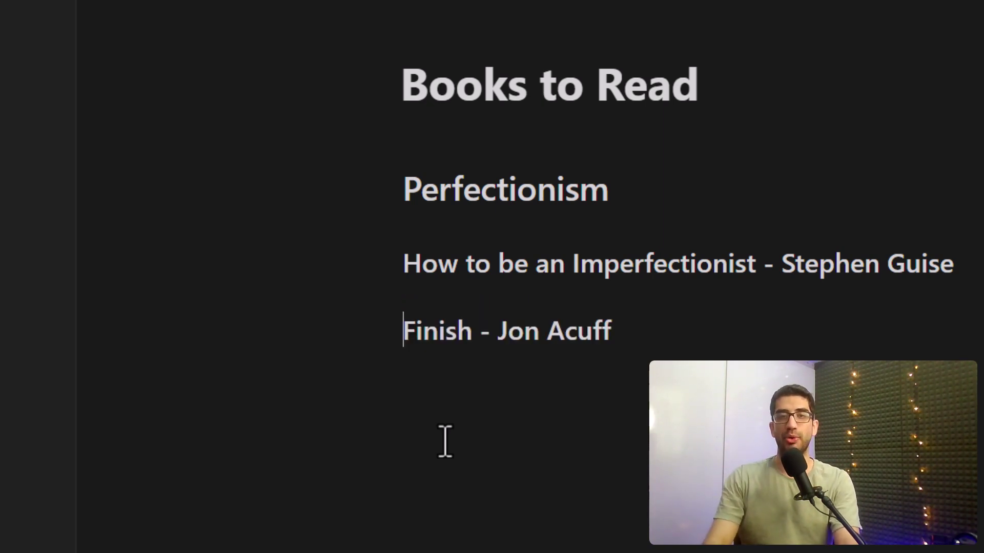
{"action": "key", "text": "End"}
{"action": "key", "text": "Return"}
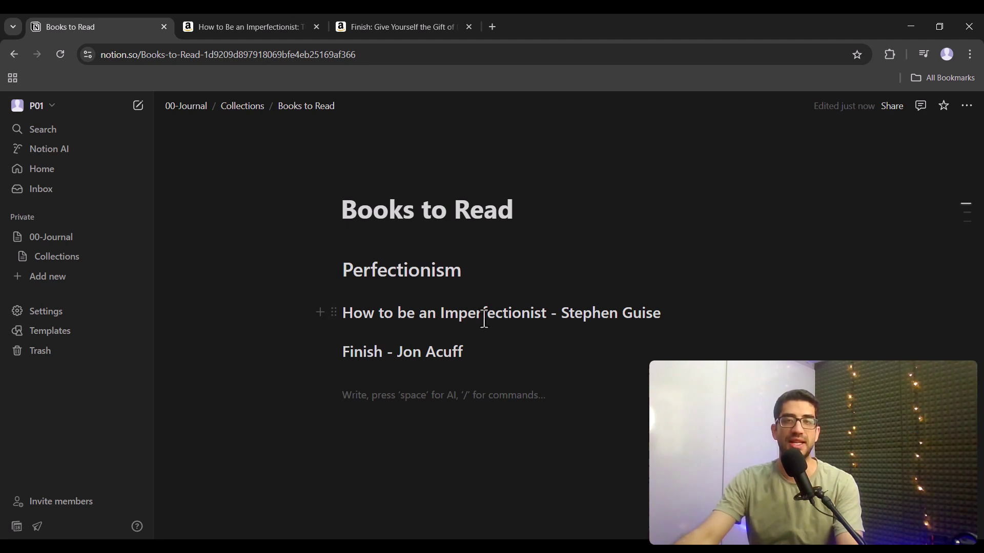
- Copy the star rating and ratings count from the Imperfectionist book's Amazon page onto a new line under its Notion heading
{"action": "left_click", "coordinate": [255, 26]}
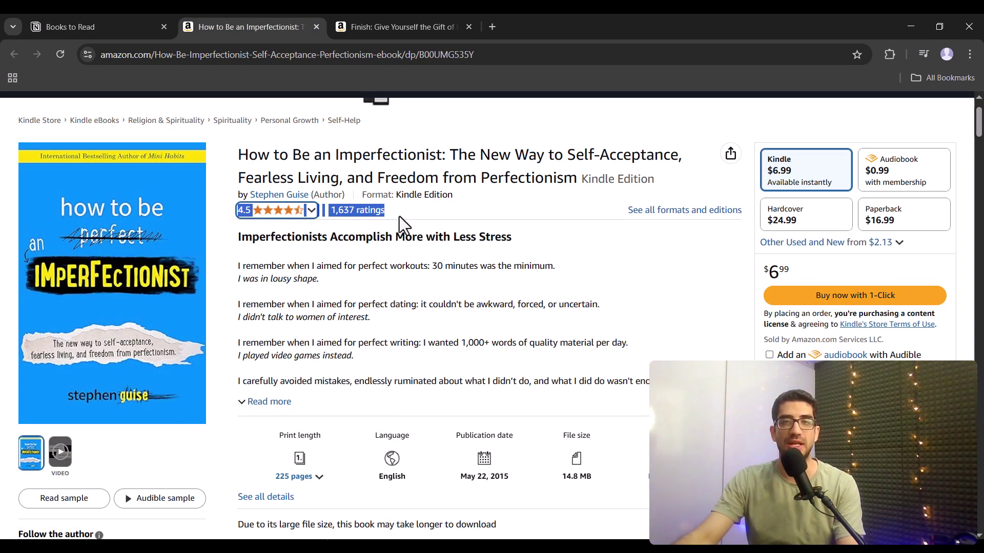
{"action": "left_click", "coordinate": [97, 27]}
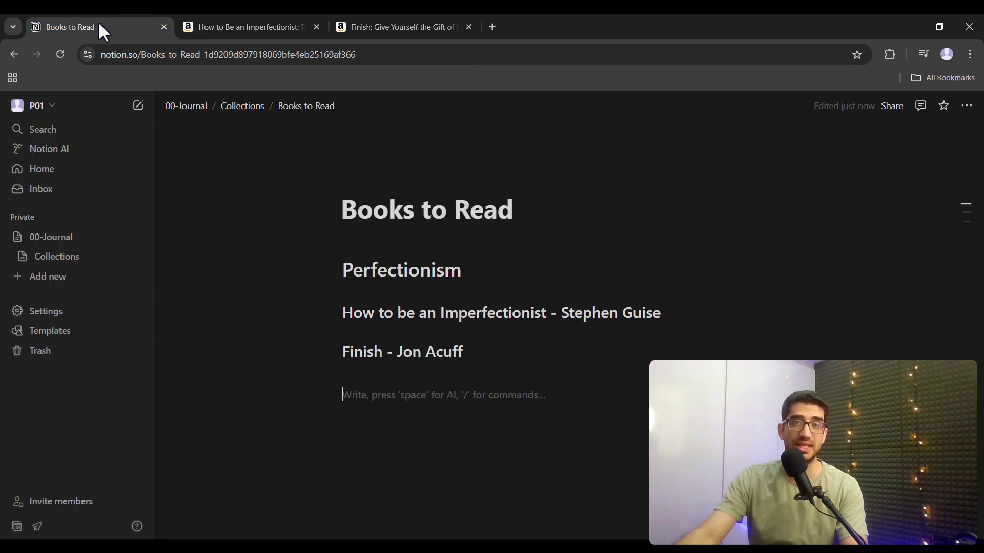
{"action": "left_click", "coordinate": [678, 317]}
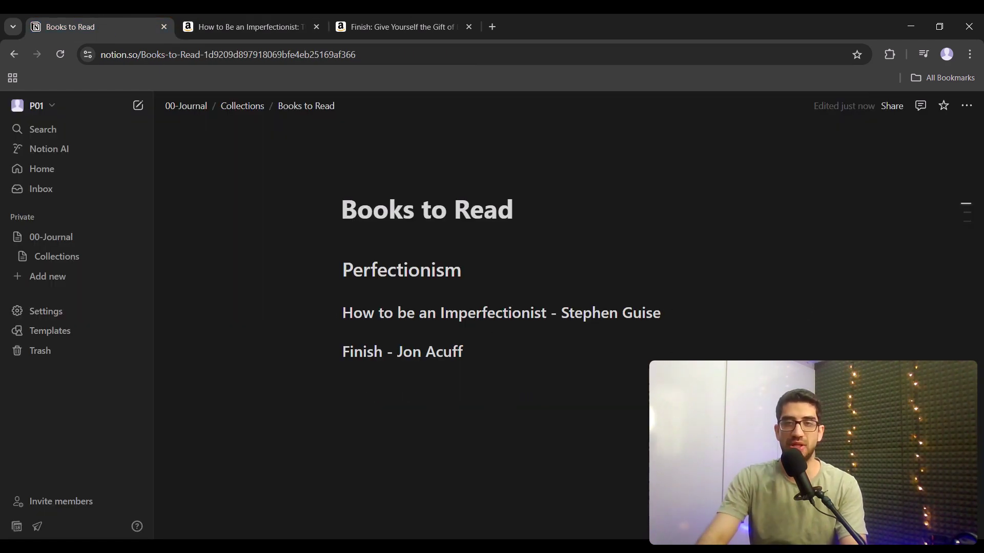
{"action": "key", "text": "Return"}
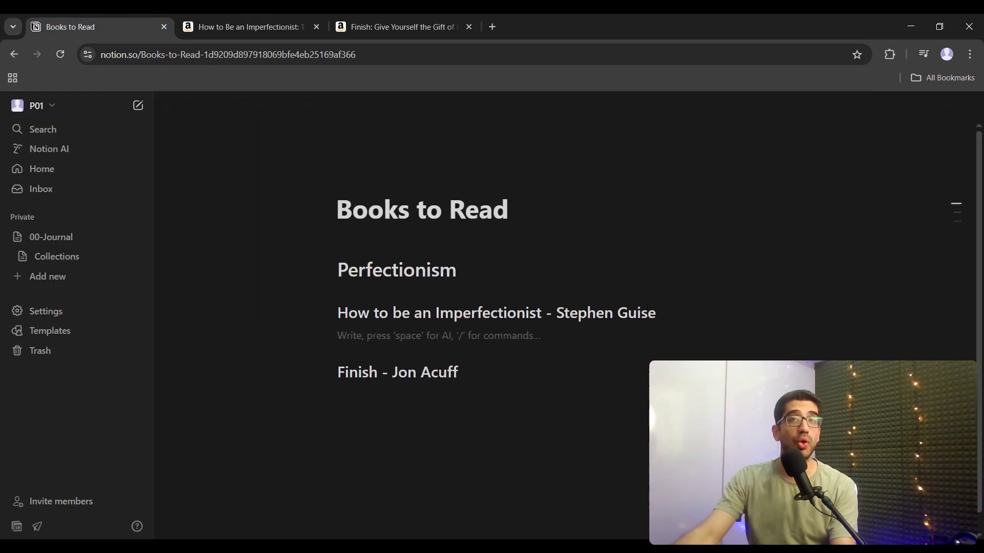
{"action": "type", "text": "4.5 4.5 out of 5 stars    1,637 ratings"}
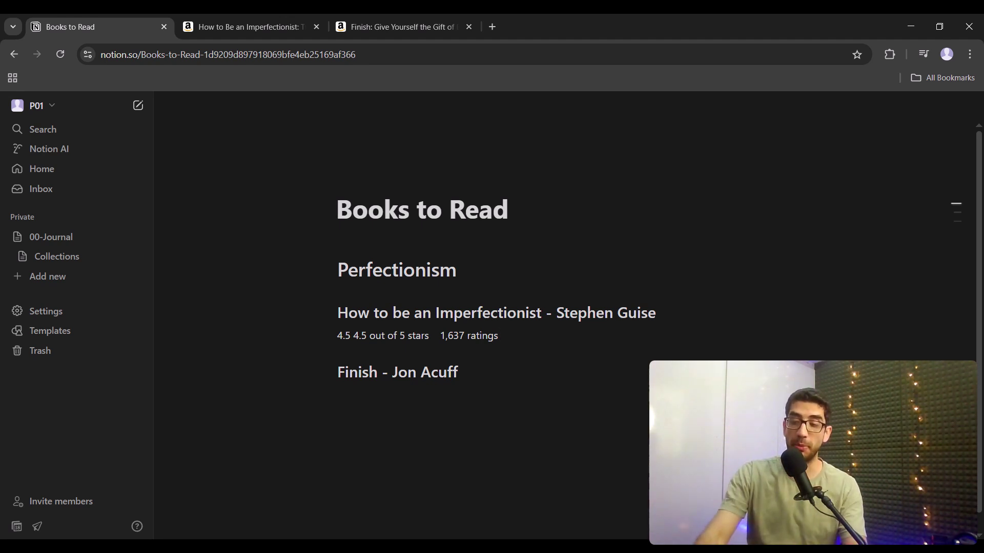
{"action": "key", "text": "shift+Home"}
{"action": "key", "text": "BackSpace"}
{"action": "key", "text": "ctrl+z"}
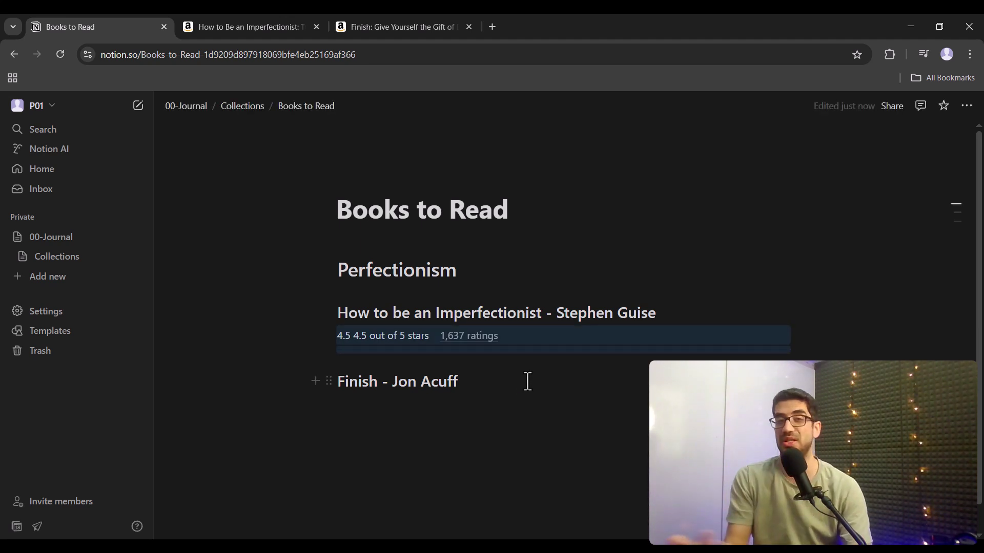
{"action": "key", "text": "BackSpace"}
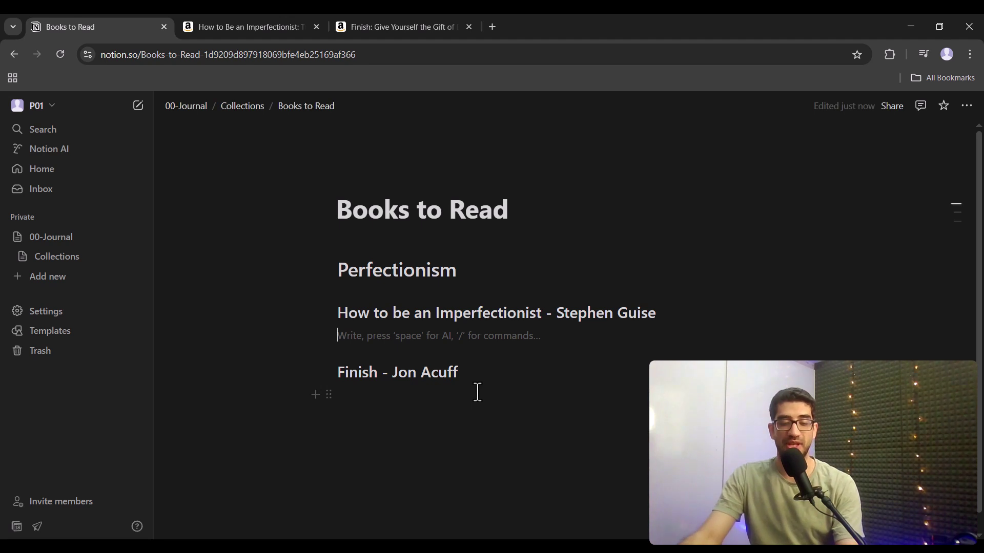
{"action": "key", "text": "ctrl+z"}
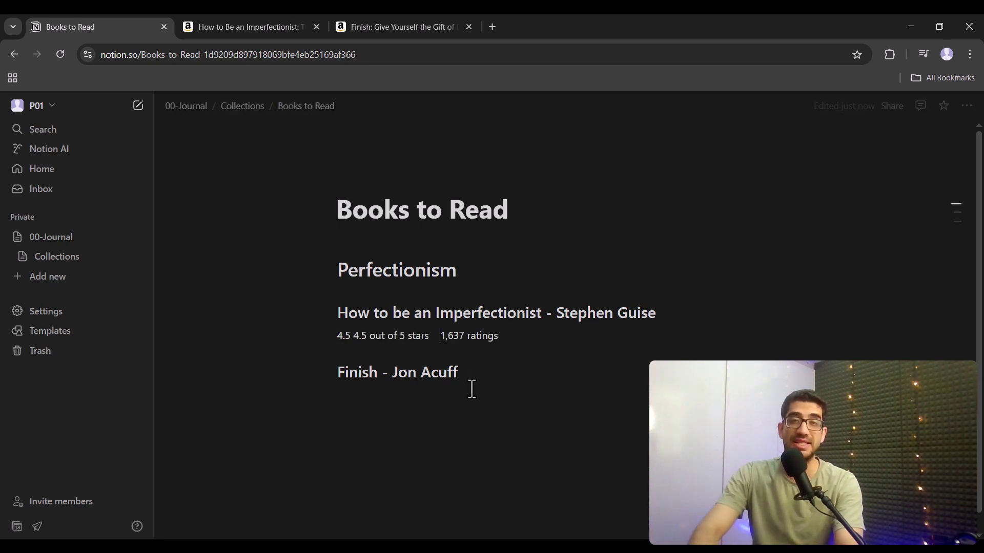
- Clean up the pasted rating line so it reads "4.5 out of 5 stars (1,637 ratings)"
{"action": "key", "text": "BackSpace"}
{"action": "key", "text": "BackSpace"}
{"action": "key", "text": "BackSpace"}
{"action": "key", "text": "BackSpace"}
{"action": "type", "text": "("}
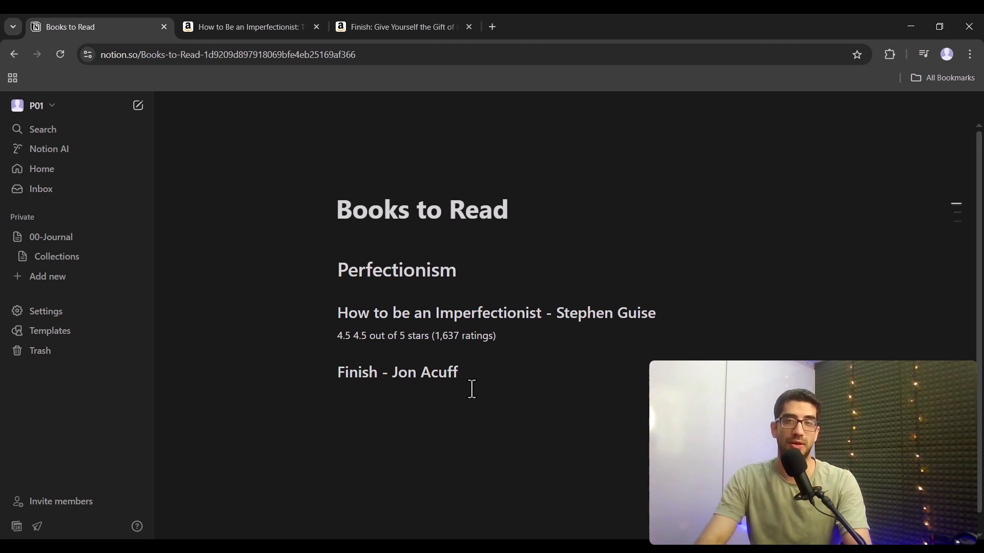
{"action": "left_click_drag", "start_coordinate": [353, 337], "coordinate": [336, 337]}
{"action": "key", "text": "BackSpace"}
- Copy the star rating and ratings count from the Finish book's Amazon page onto the empty line under its Notion heading
{"action": "left_click", "coordinate": [394, 405]}
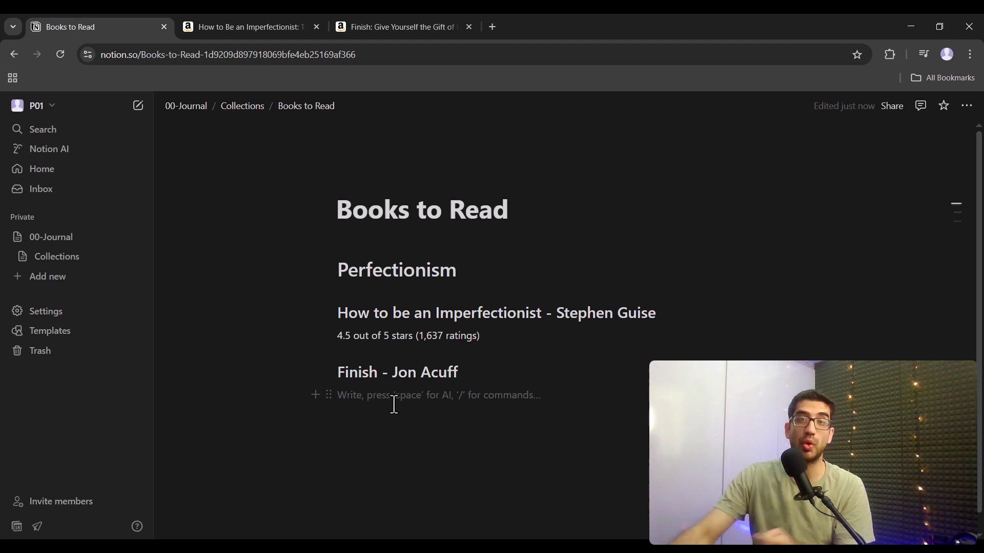
{"action": "left_click", "coordinate": [382, 27]}
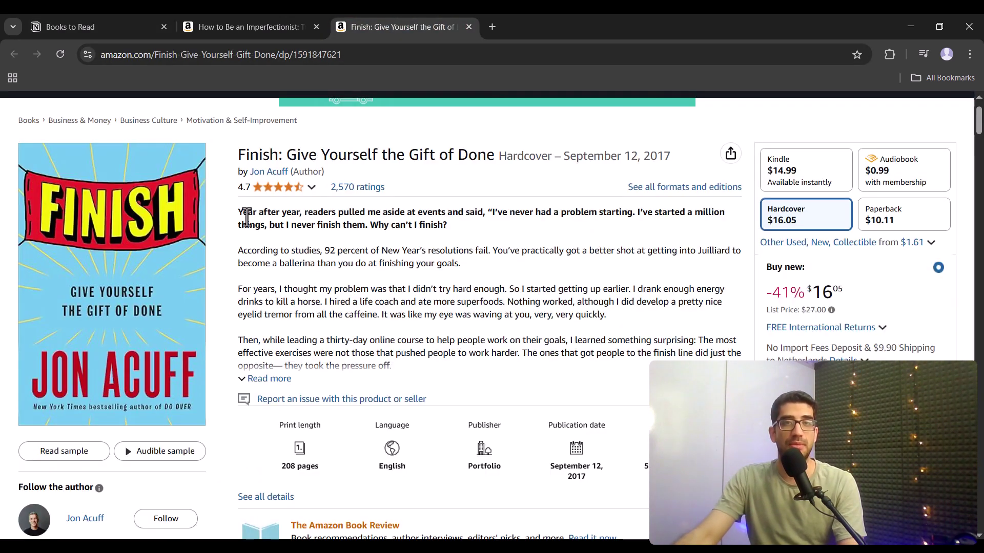
{"action": "left_click_drag", "start_coordinate": [238, 186], "coordinate": [390, 193]}
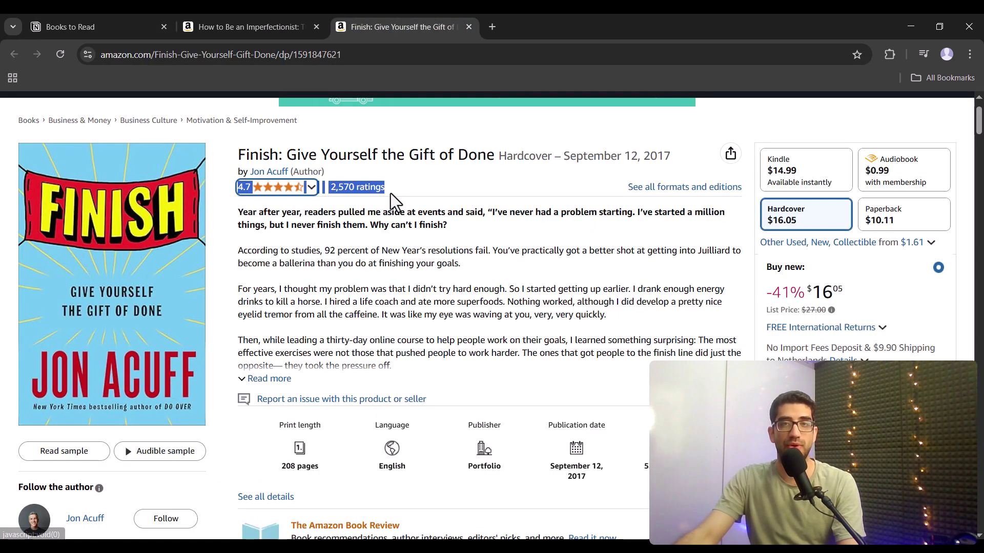
{"action": "left_click", "coordinate": [97, 23]}
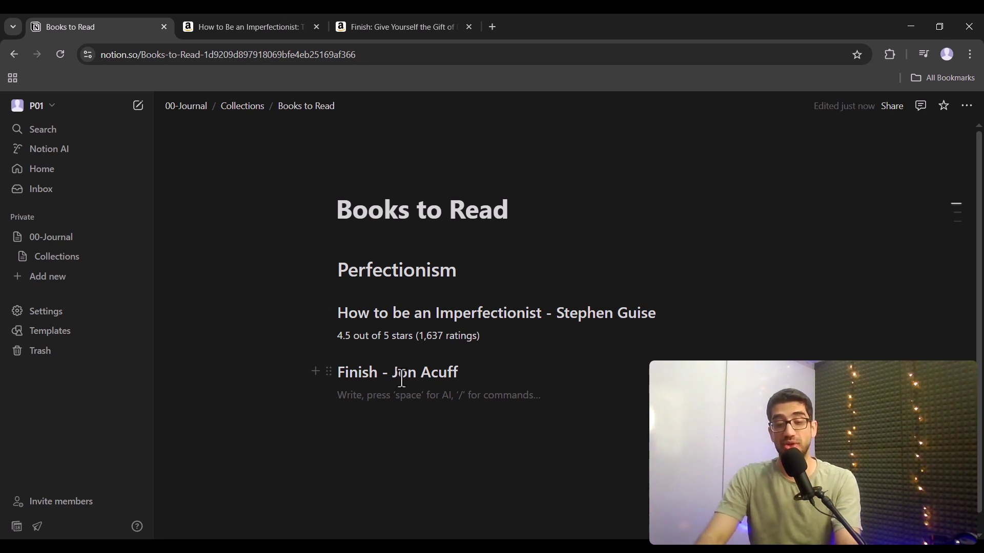
{"action": "type", "text": "4.7 4.7 out of 5 stars    2,570 ratings"}
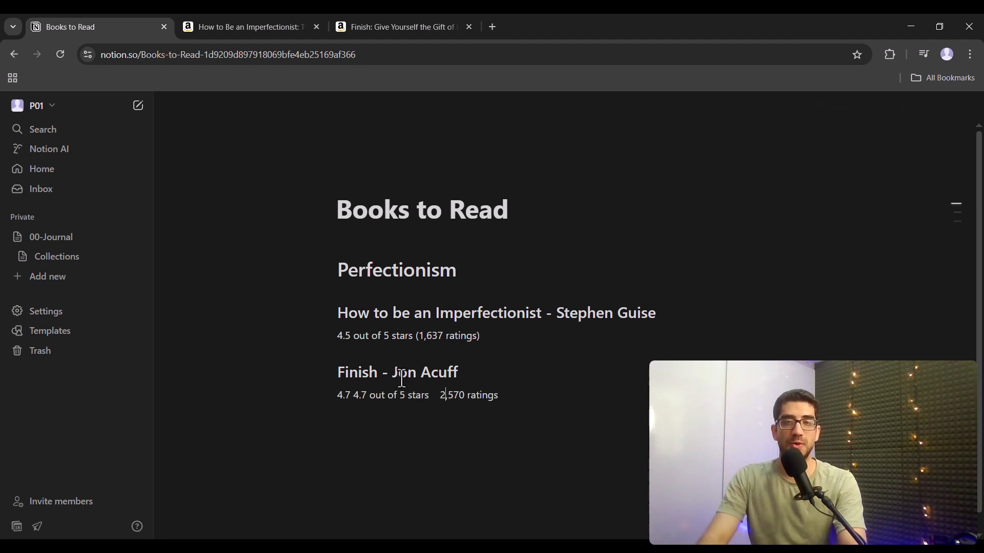
- Clean up the pasted rating line under the Finish heading so it reads "4.7 out of 5 stars (2,570 ratings)"
{"action": "key", "text": "BackSpace"}
{"action": "key", "text": "BackSpace"}
{"action": "key", "text": "BackSpace"}
{"action": "type", "text": "("}
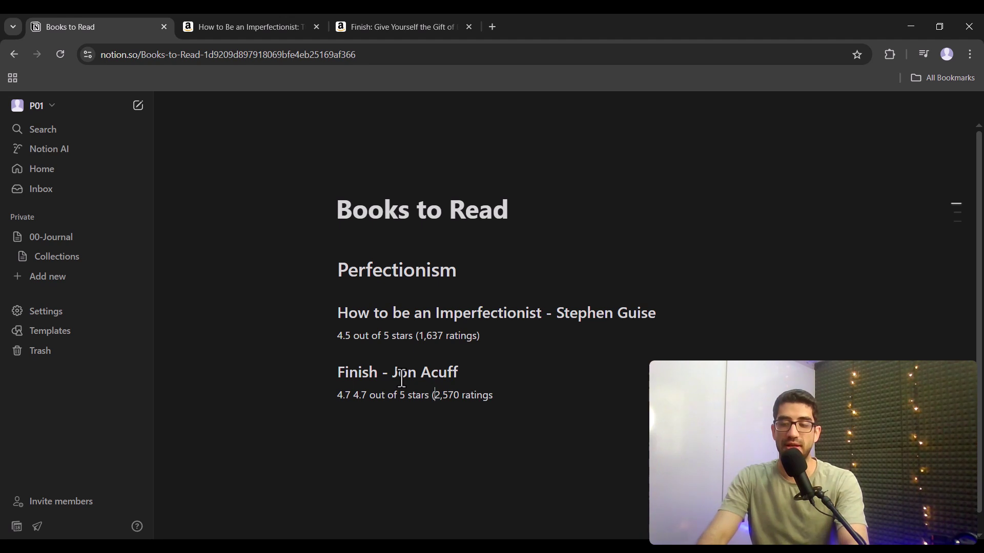
{"action": "key", "text": "Right"}
{"action": "key", "text": "Right"}
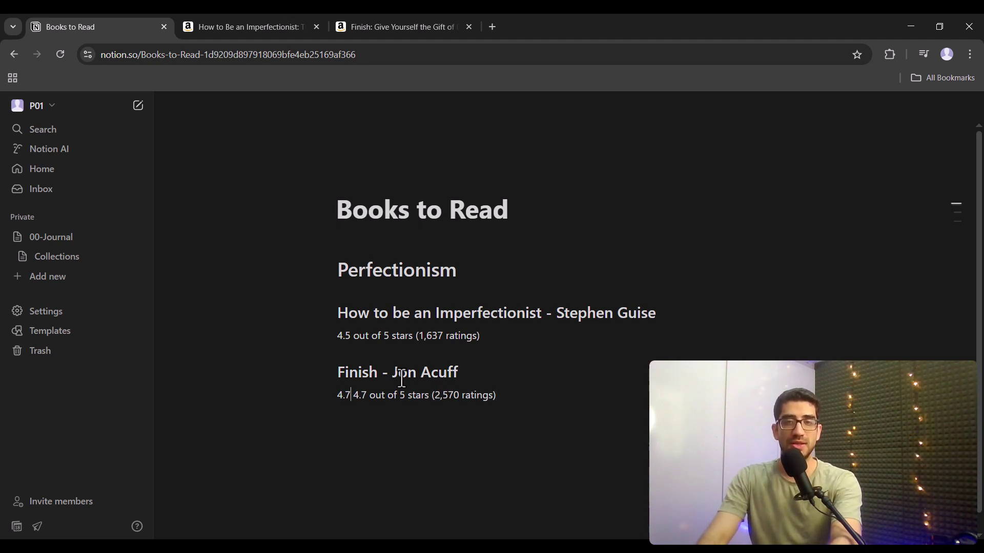
{"action": "key", "text": "BackSpace"}
{"action": "key", "text": "BackSpace"}
{"action": "key", "text": "BackSpace"}
{"action": "key", "text": "End"}
{"action": "key", "text": "Return"}
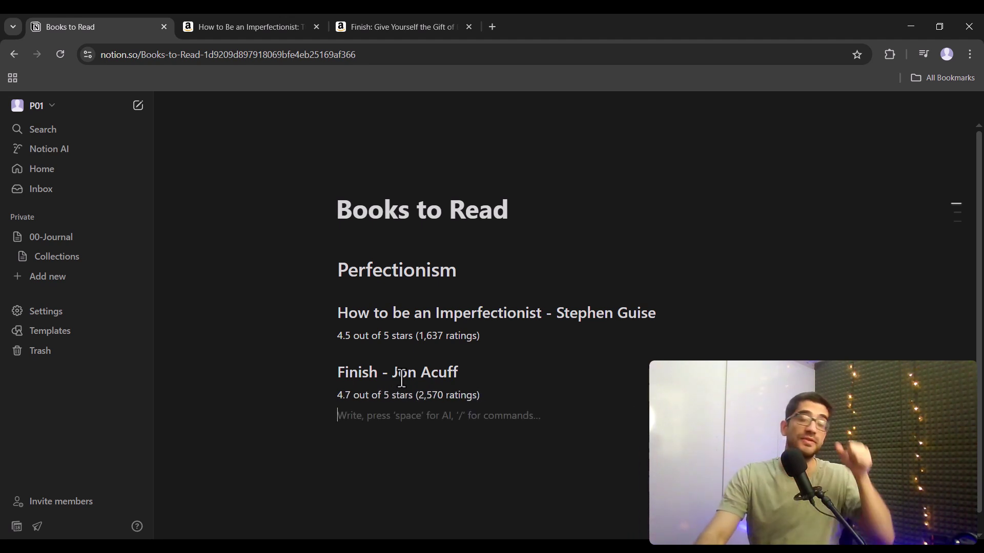
{"action": "left_click", "coordinate": [687, 43]}
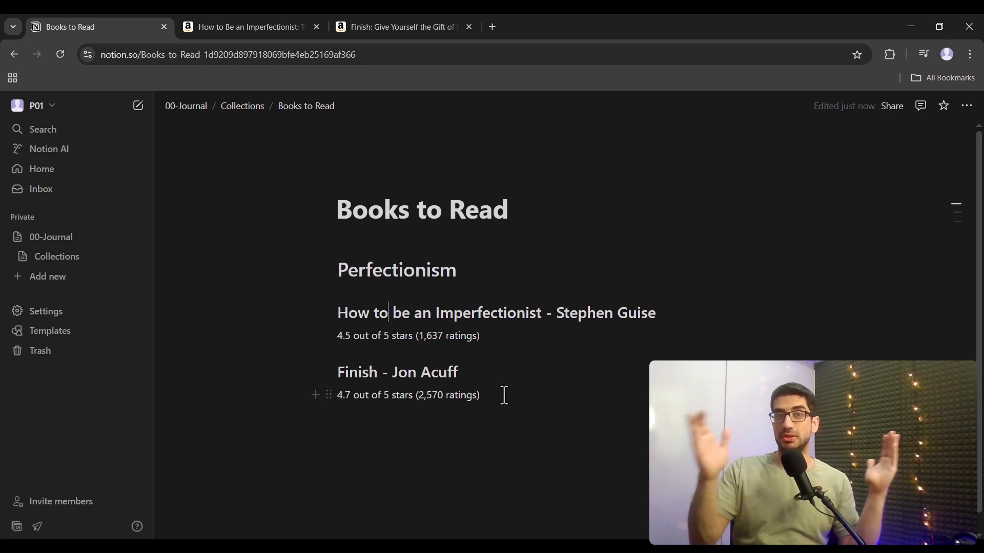
- Add a new line reading "Amazon" below the rating line of both the Imperfectionist and Finish books
{"action": "left_click", "coordinate": [497, 338]}
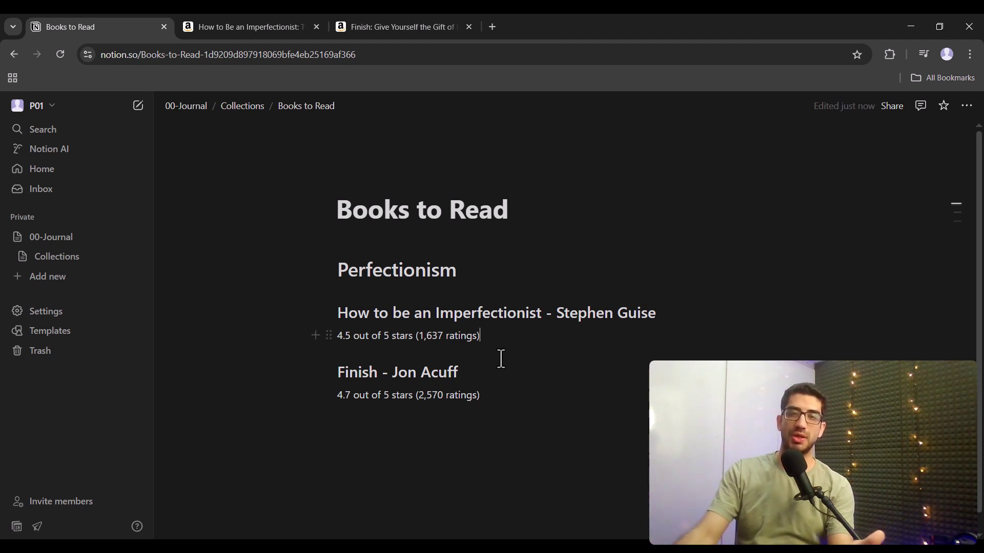
{"action": "key", "text": "Return"}
{"action": "type", "text": "Amazon"}
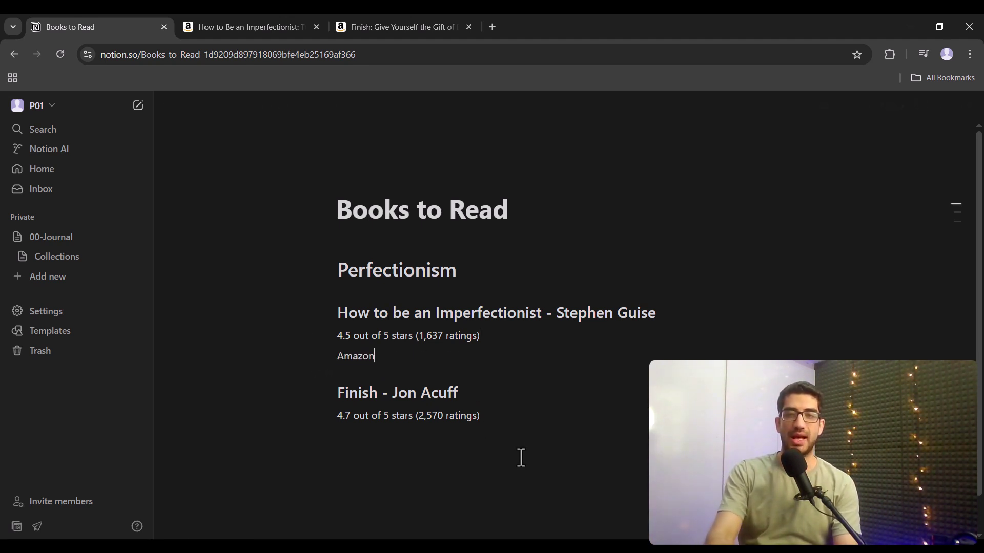
{"action": "double_click", "coordinate": [362, 357]}
{"action": "key", "text": "ctrl+c"}
{"action": "left_click", "coordinate": [493, 419]}
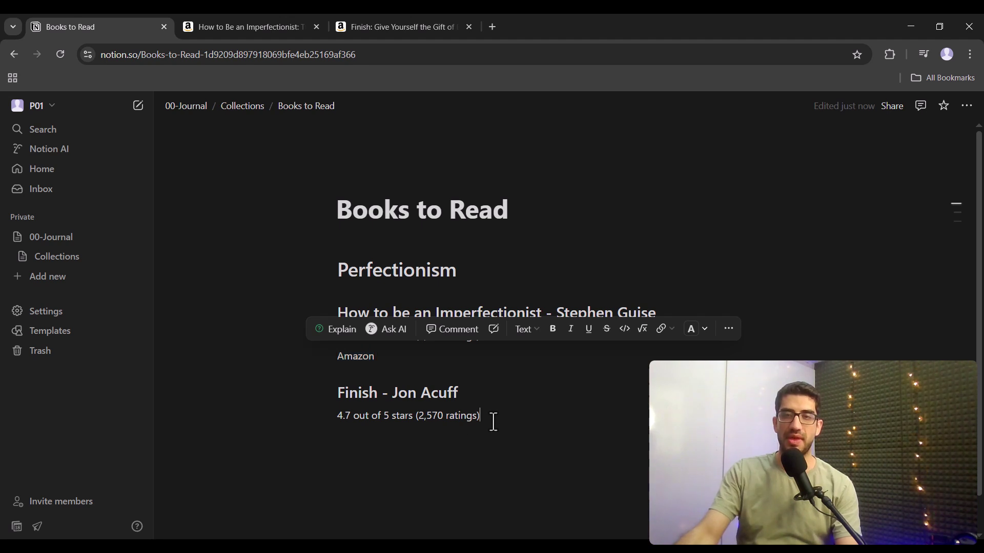
{"action": "key", "text": "Return"}
{"action": "key", "text": "ctrl+v"}
{"action": "key", "text": "Return"}
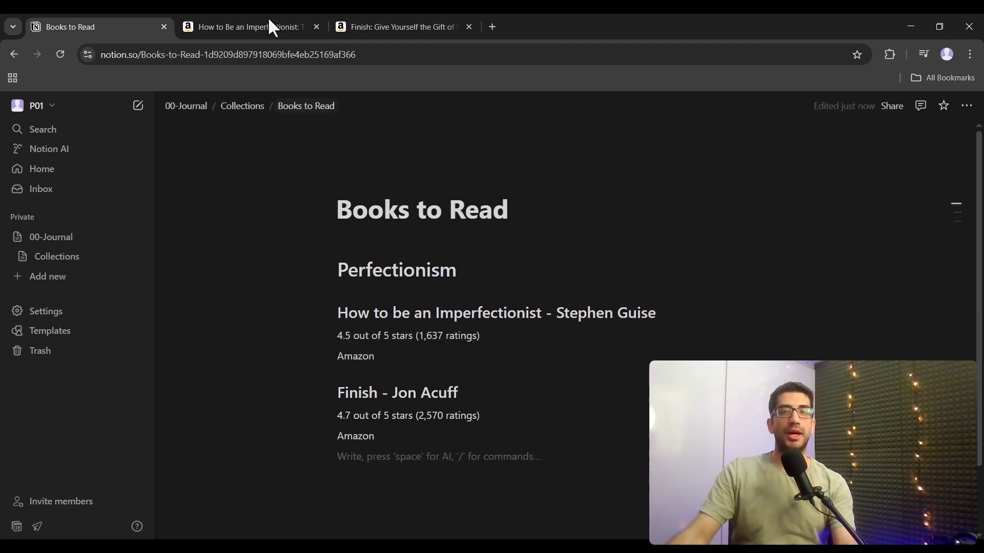
- Link the "Amazon" text under the Imperfectionist book to the URL of that book's Amazon page
{"action": "left_click", "coordinate": [253, 26]}
{"action": "left_click", "coordinate": [476, 51]}
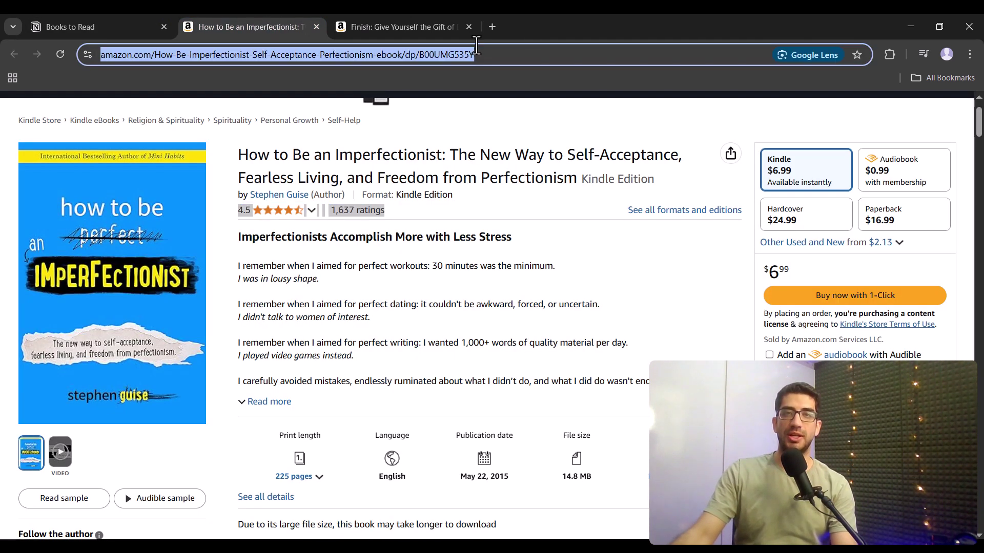
{"action": "left_click", "coordinate": [115, 23]}
{"action": "left_click_drag", "start_coordinate": [377, 354], "coordinate": [337, 354]}
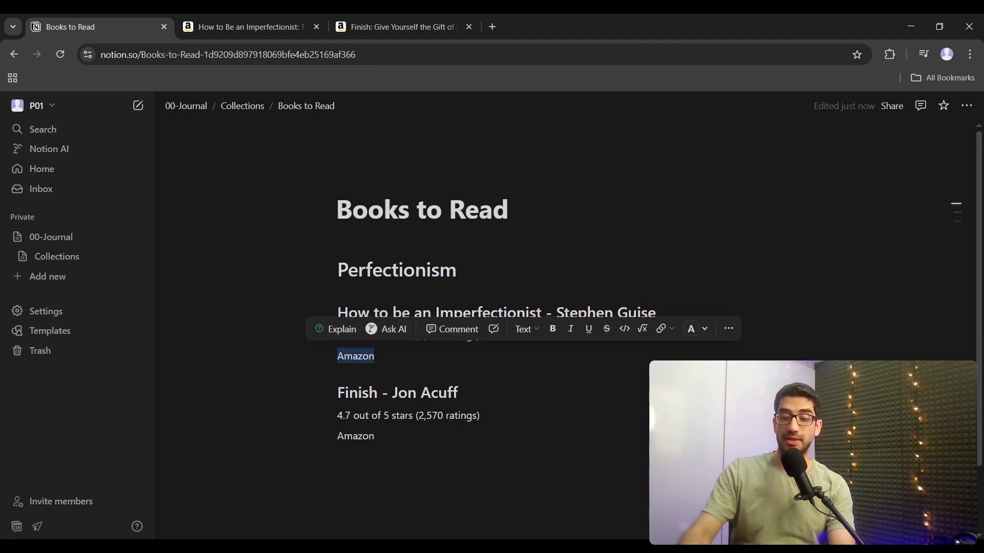
{"action": "key", "text": "ctrl+k"}
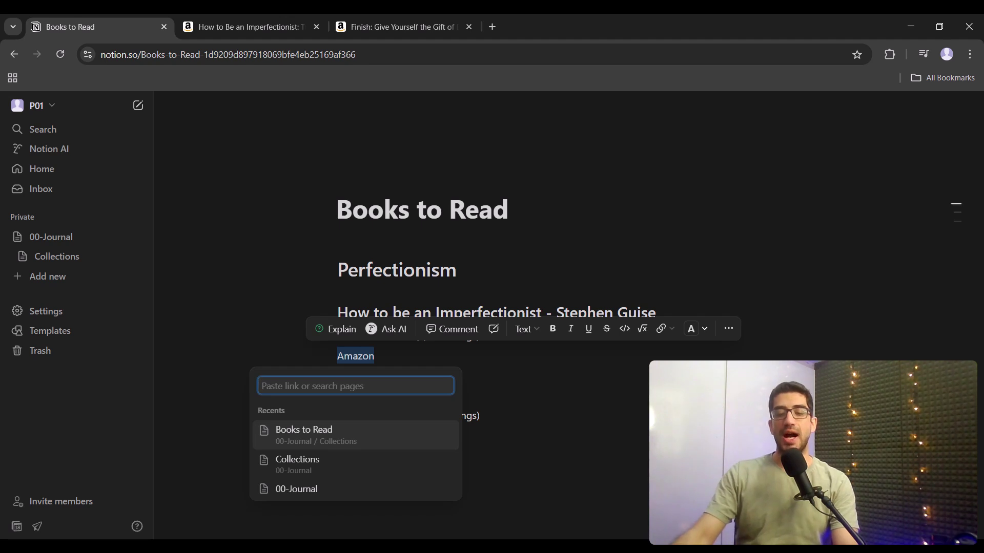
{"action": "key", "text": "ctrl+v"}
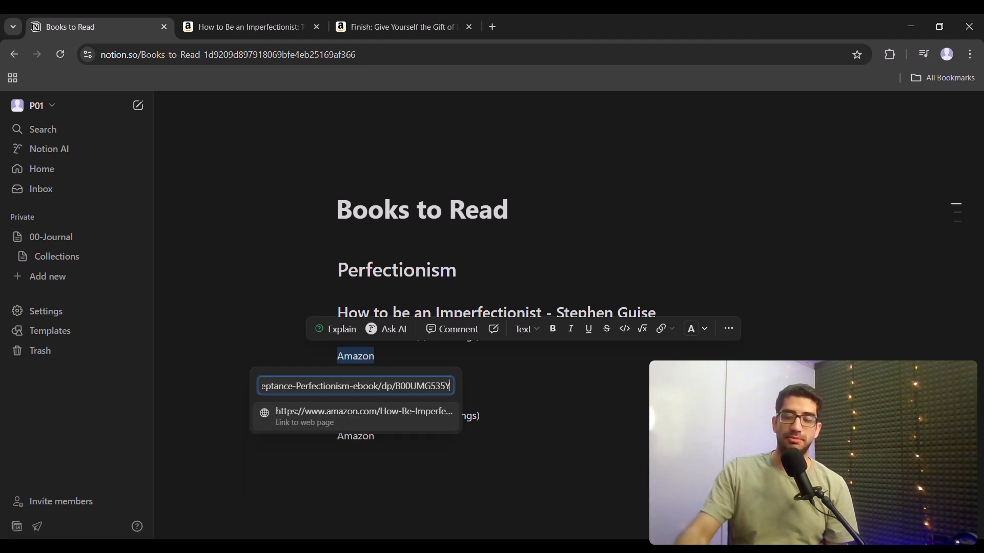
{"action": "key", "text": "Return"}
{"action": "left_click", "coordinate": [410, 379]}
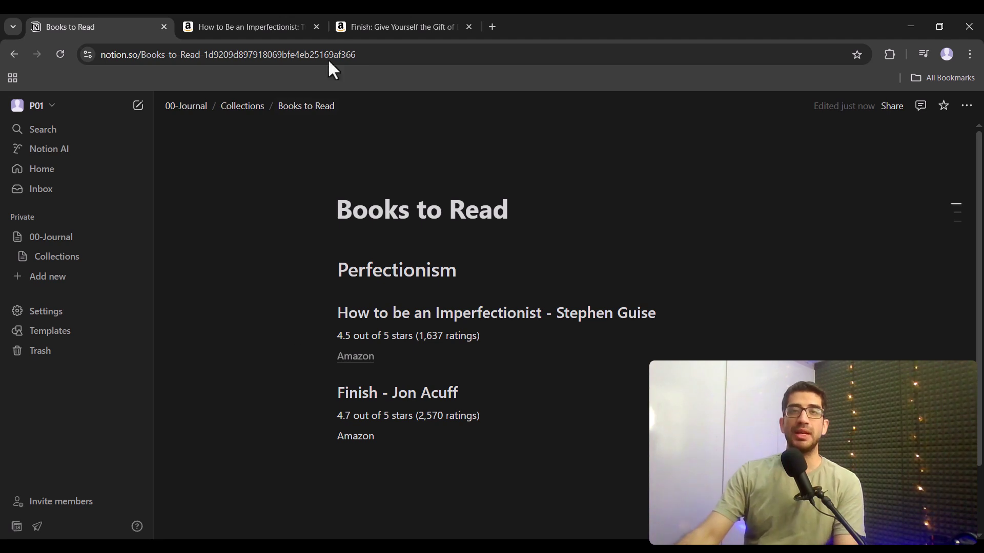
- Link the "Amazon" text under the Finish book to the URL of that book's Amazon page
{"action": "left_click", "coordinate": [380, 27]}
{"action": "left_click", "coordinate": [383, 55]}
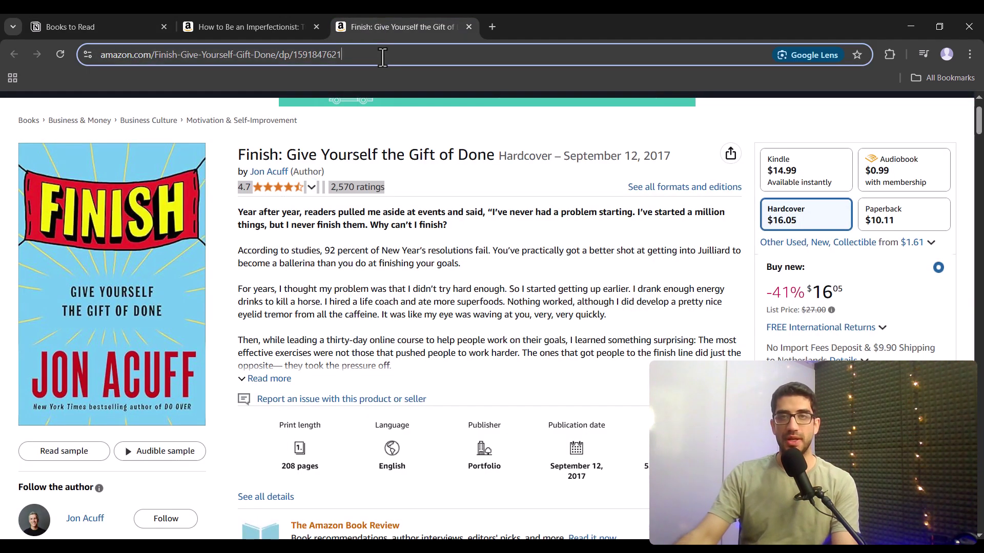
{"action": "left_click", "coordinate": [110, 23]}
{"action": "left_click_drag", "start_coordinate": [384, 444], "coordinate": [336, 439]}
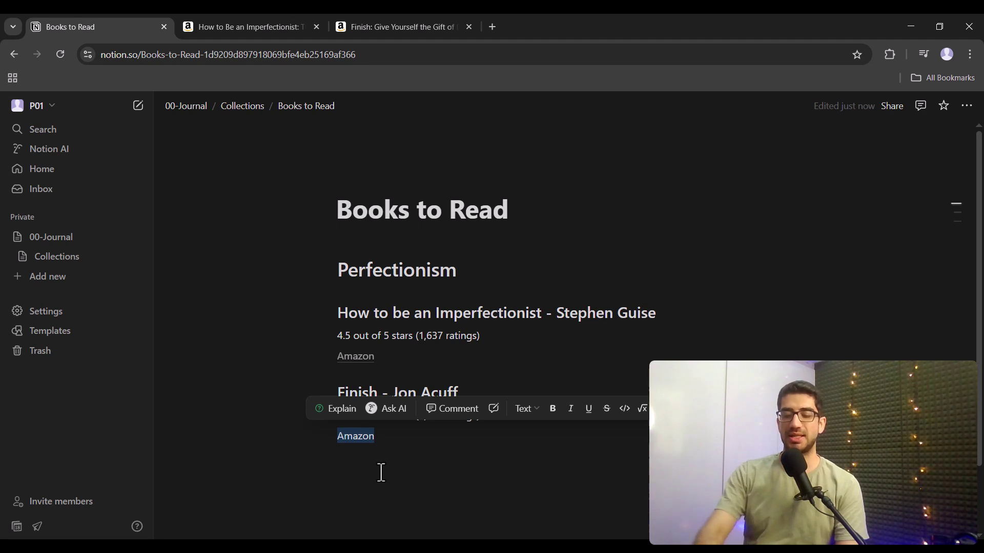
{"action": "key", "text": "ctrl+k"}
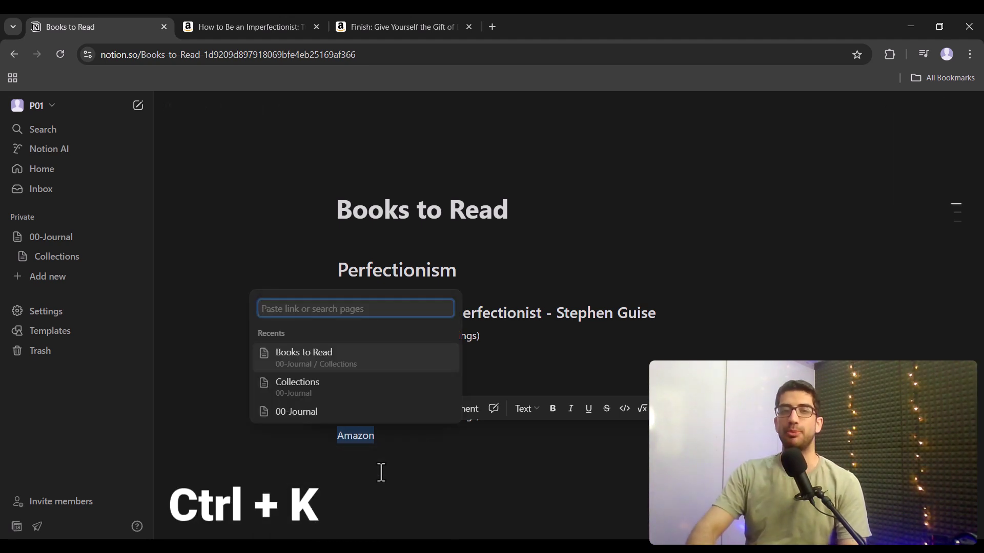
{"action": "key", "text": "ctrl+v"}
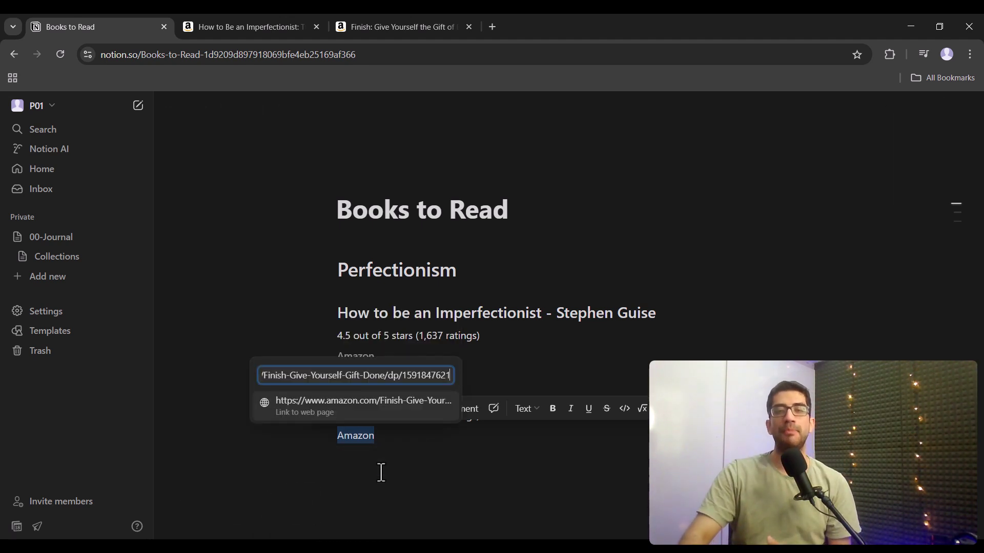
{"action": "key", "text": "Return"}
{"action": "left_click", "coordinate": [381, 473]}
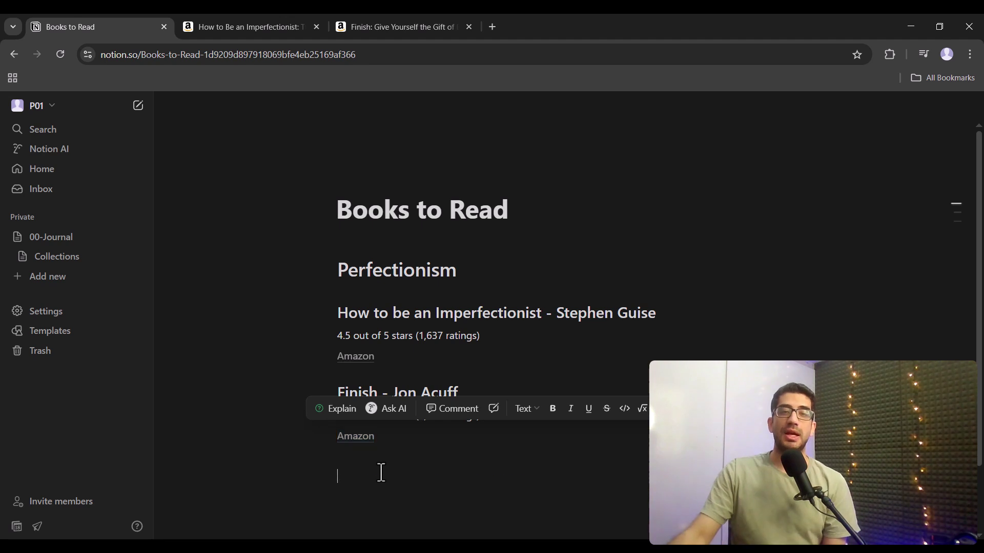
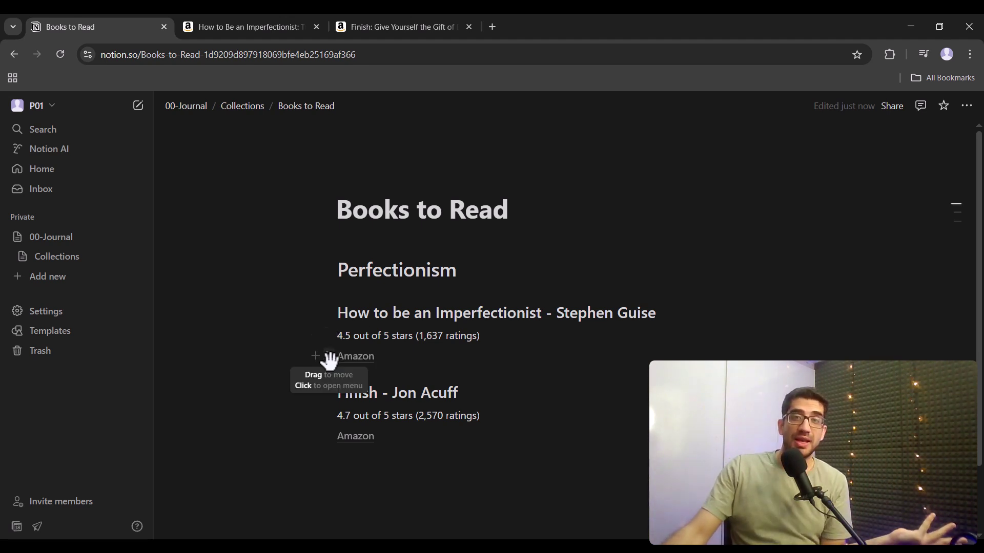
- Move the Imperfectionist heading below its Amazon line and return it to its place above the rating line
{"action": "left_click_drag", "start_coordinate": [330, 311], "coordinate": [333, 372]}
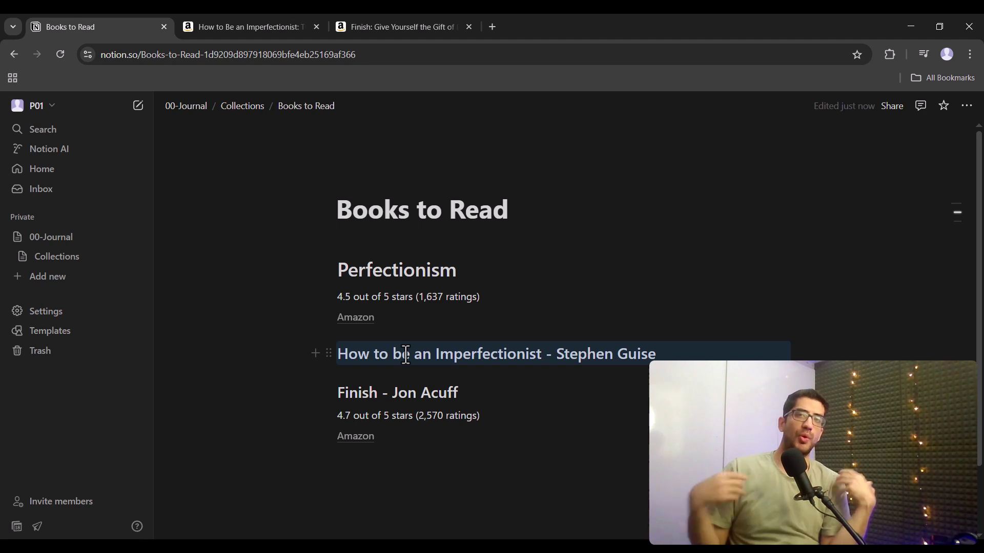
{"action": "key", "text": "ctrl+shift+Up"}
{"action": "key", "text": "ctrl+shift+Up"}
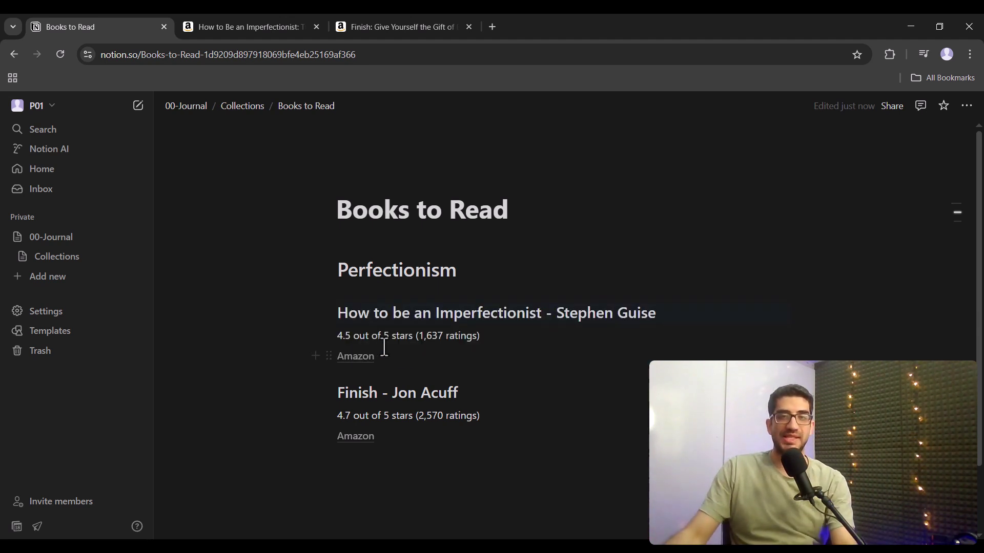
{"action": "left_click_drag", "start_coordinate": [400, 353], "coordinate": [334, 345]}
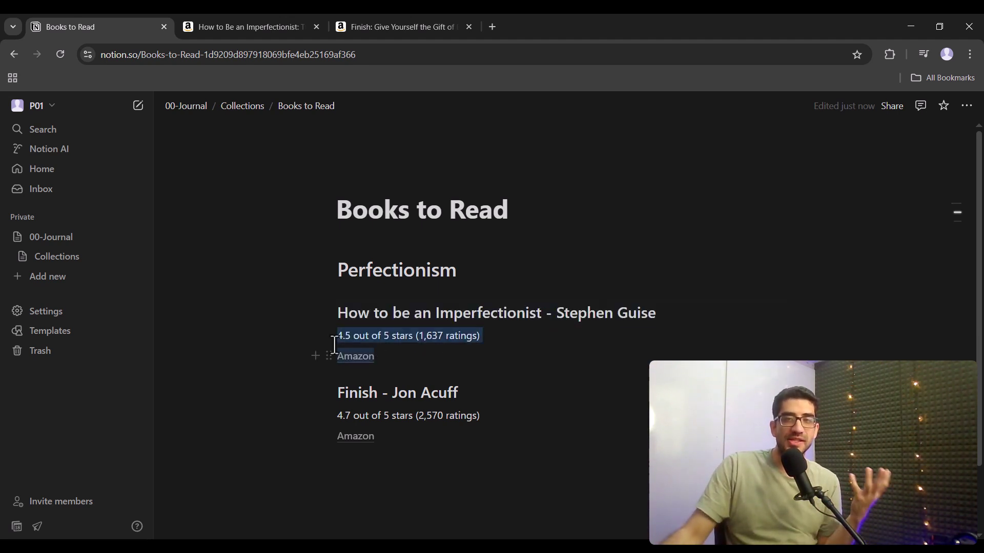
{"action": "left_click", "coordinate": [532, 341]}
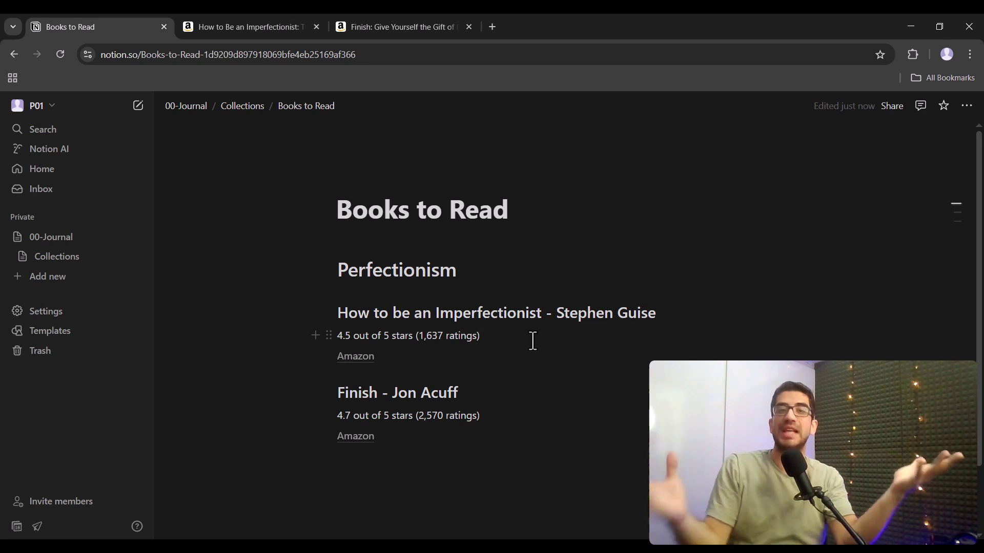
- Turn the "How to be an Imperfectionist" heading into a Toggle heading 2
{"action": "left_click", "coordinate": [440, 311]}
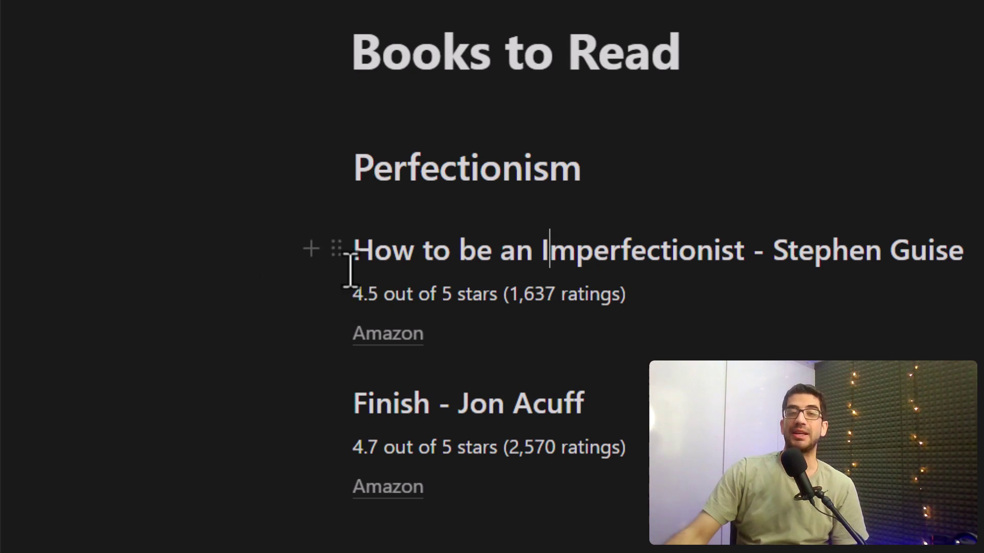
{"action": "left_click", "coordinate": [336, 248]}
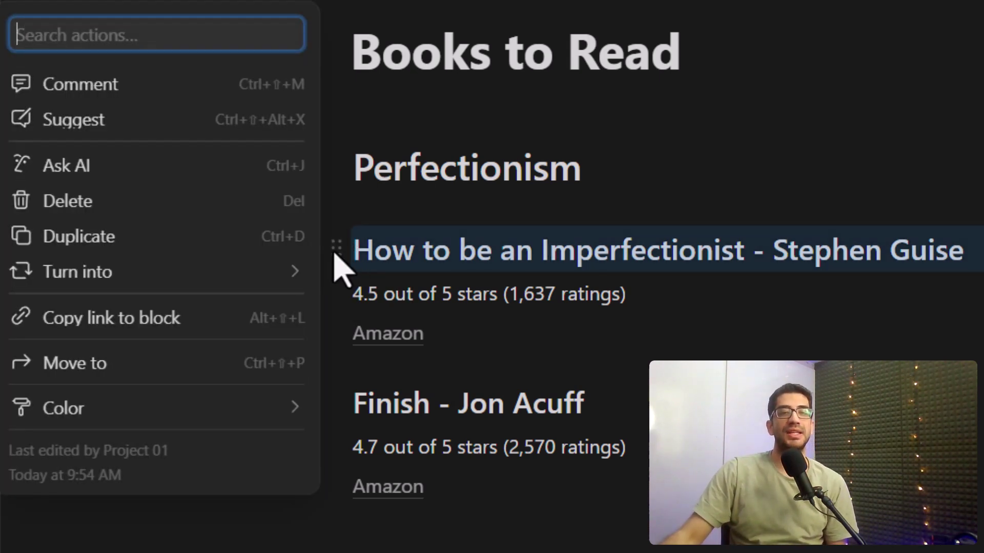
{"action": "mouse_move", "coordinate": [253, 269]}
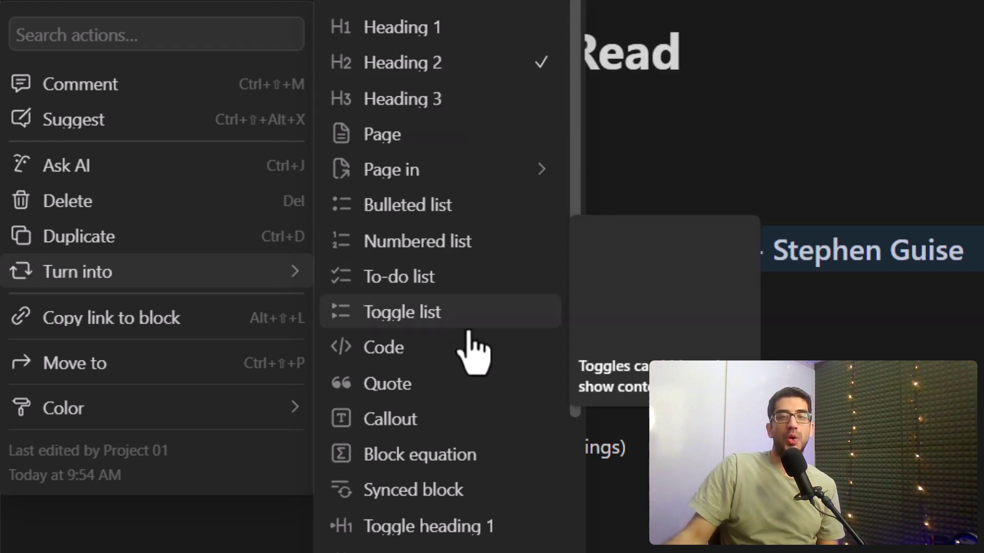
{"action": "scroll", "coordinate": [468, 352], "scroll_direction": "down", "scroll_amount": 2}
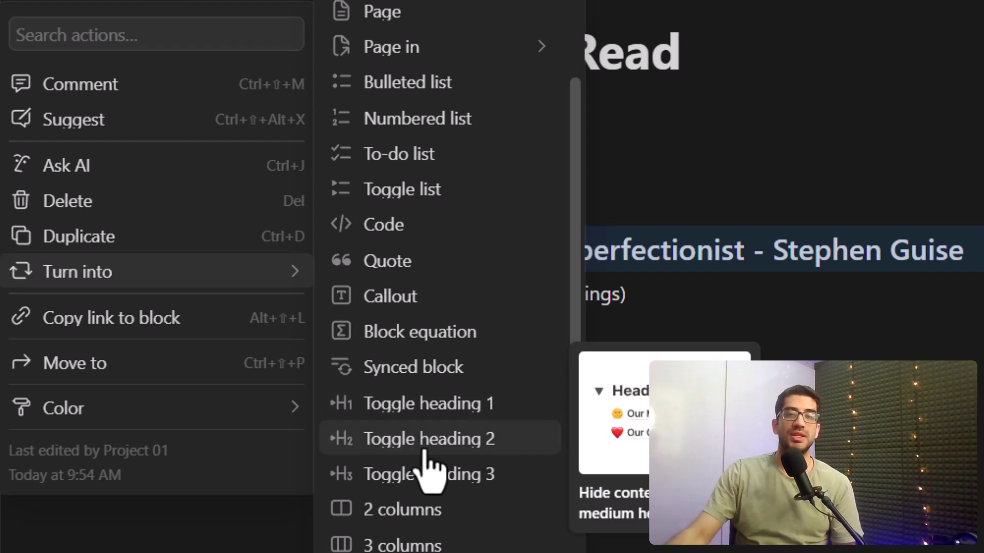
{"action": "left_click", "coordinate": [424, 450]}
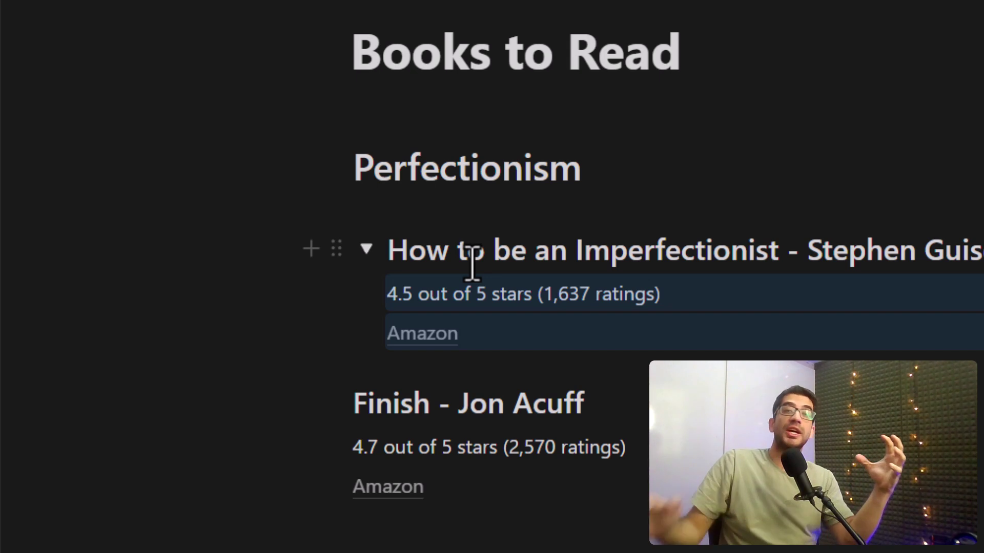
- Collapse and expand the Imperfectionist toggle heading to check how its rating and Amazon link are hidden and shown
{"action": "left_click", "coordinate": [365, 249]}
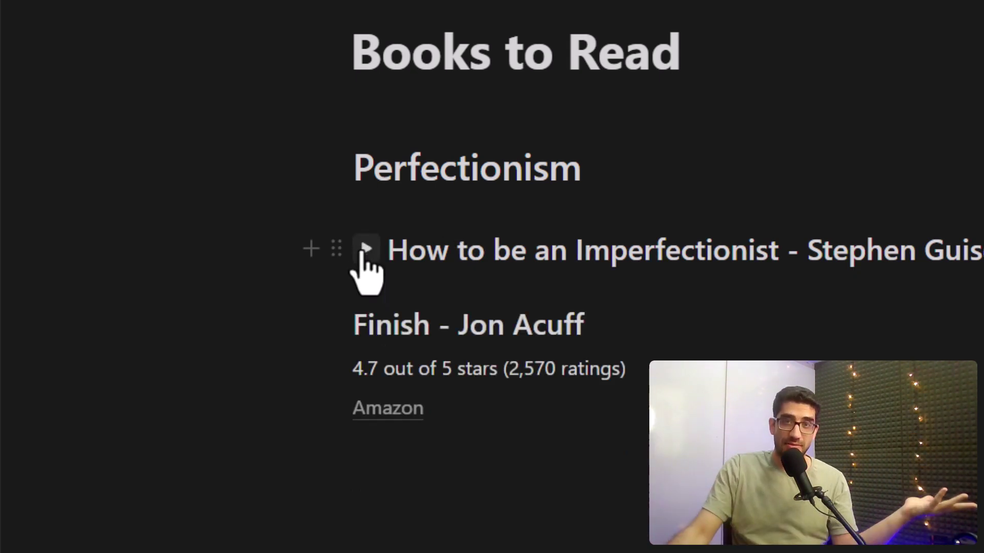
{"action": "left_click", "coordinate": [365, 250]}
{"action": "left_click", "coordinate": [365, 250]}
{"action": "left_click", "coordinate": [365, 250]}
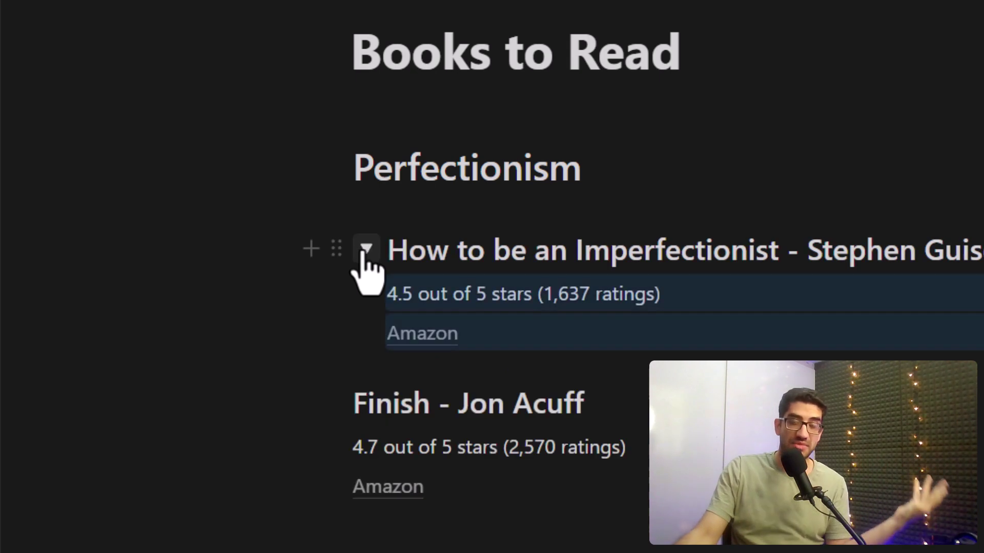
- Move the Imperfectionist toggle heading with its contents below the Finish book's Amazon line, and undo the move
{"action": "left_click_drag", "start_coordinate": [338, 244], "coordinate": [382, 541]}
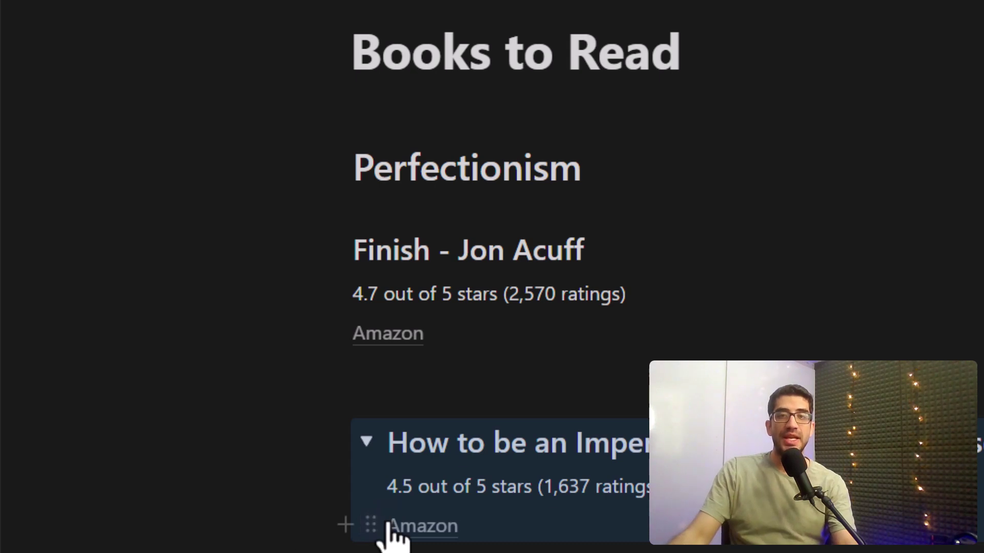
{"action": "key", "text": "ctrl+z"}
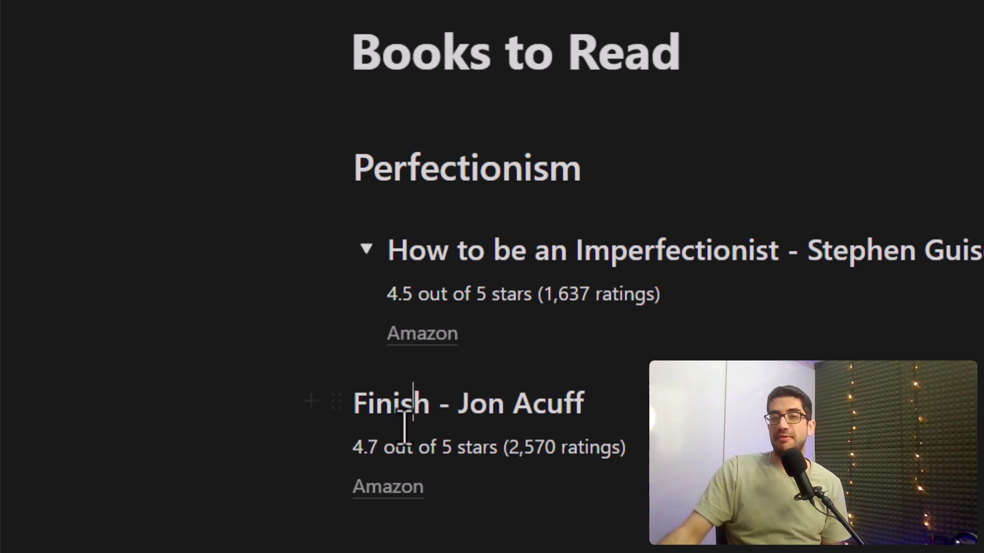
- Turn the "Finish" book heading into a Toggle heading 2
{"action": "left_click", "coordinate": [335, 405]}
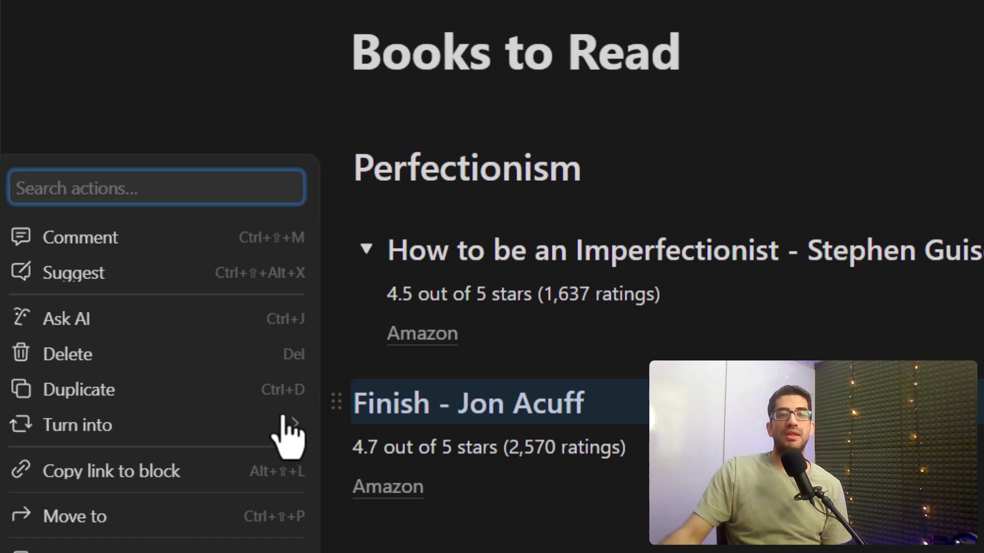
{"action": "mouse_move", "coordinate": [236, 441]}
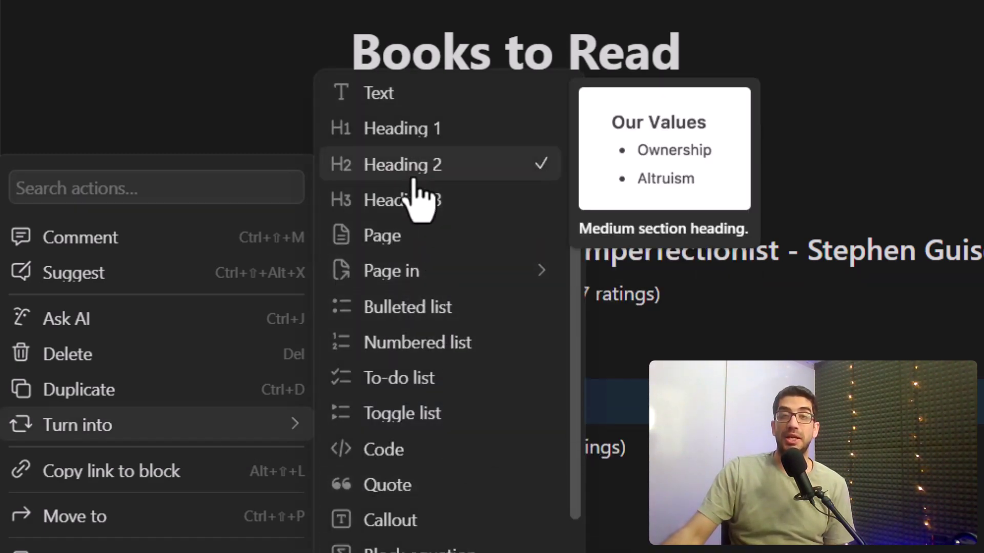
{"action": "scroll", "coordinate": [445, 353], "scroll_direction": "down", "scroll_amount": 3}
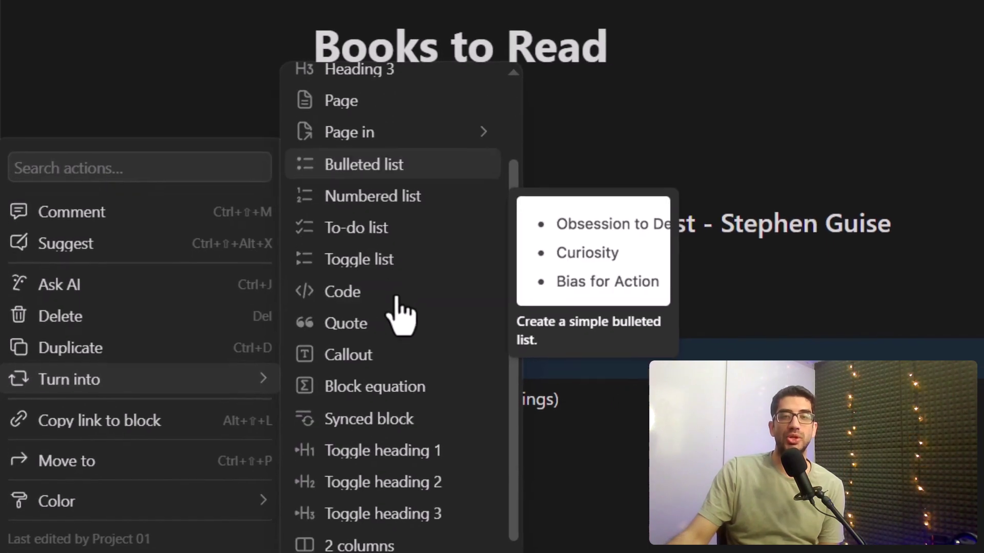
{"action": "left_click", "coordinate": [421, 487]}
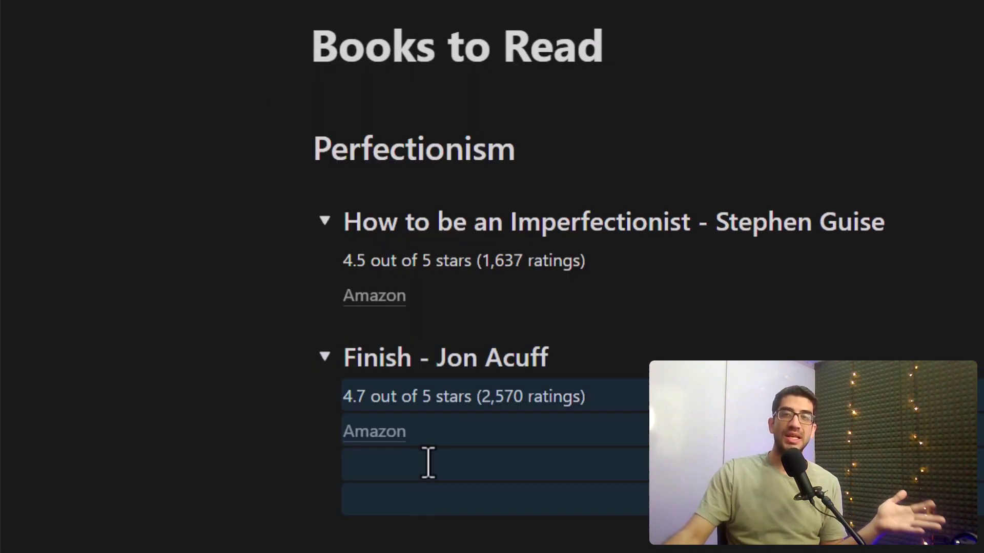
- Remove the surplus empty lines under the Finish book's Amazon link and start a fresh blank line there
{"action": "scroll", "coordinate": [479, 404], "scroll_direction": "down", "scroll_amount": 2}
{"action": "left_click", "coordinate": [425, 407]}
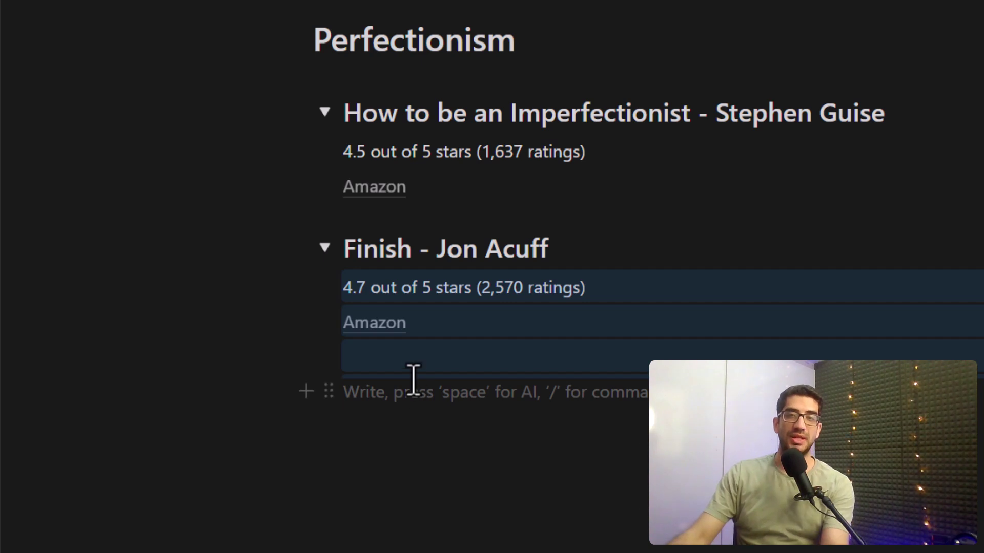
{"action": "left_click", "coordinate": [388, 364]}
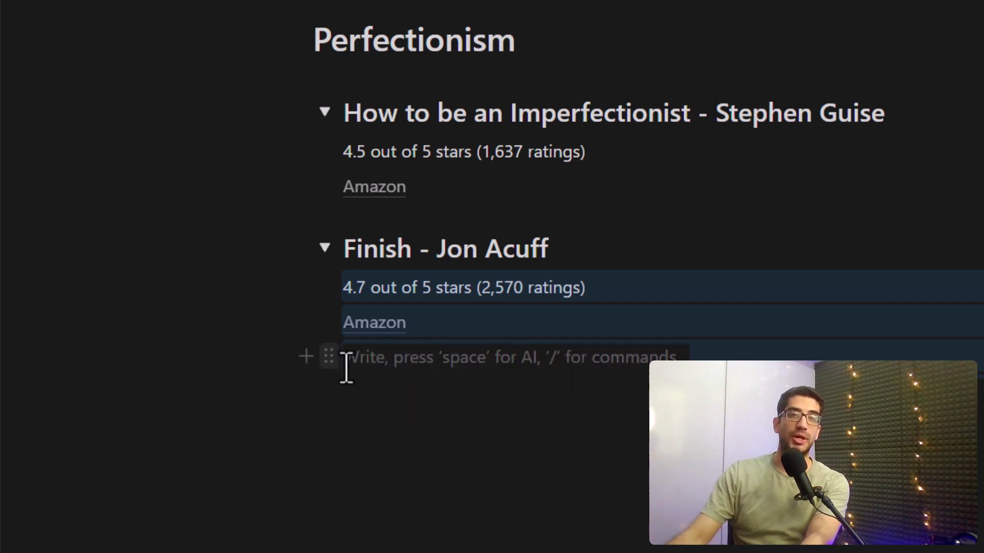
{"action": "left_click", "coordinate": [328, 357]}
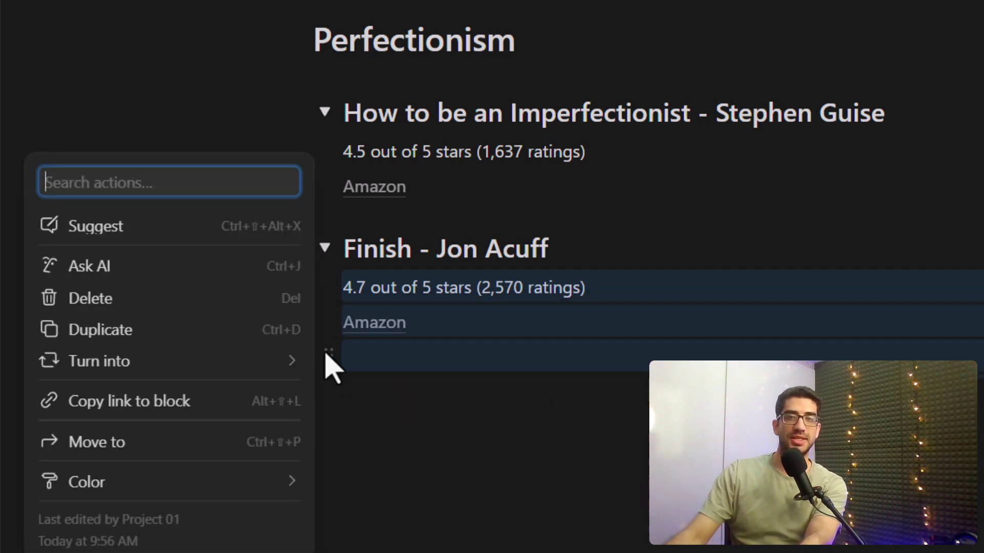
{"action": "key", "text": "Escape"}
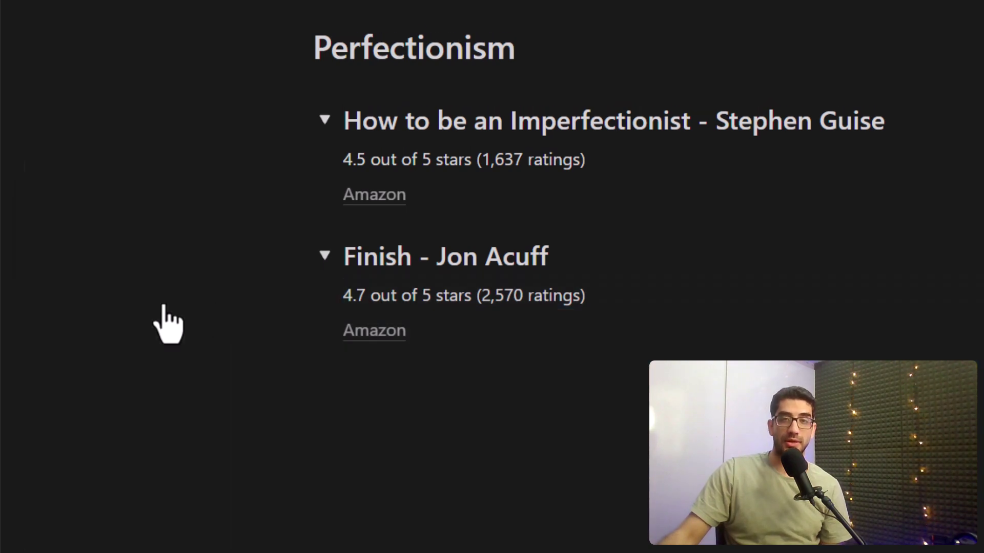
{"action": "key", "text": "Return"}
{"action": "key", "text": "Return"}
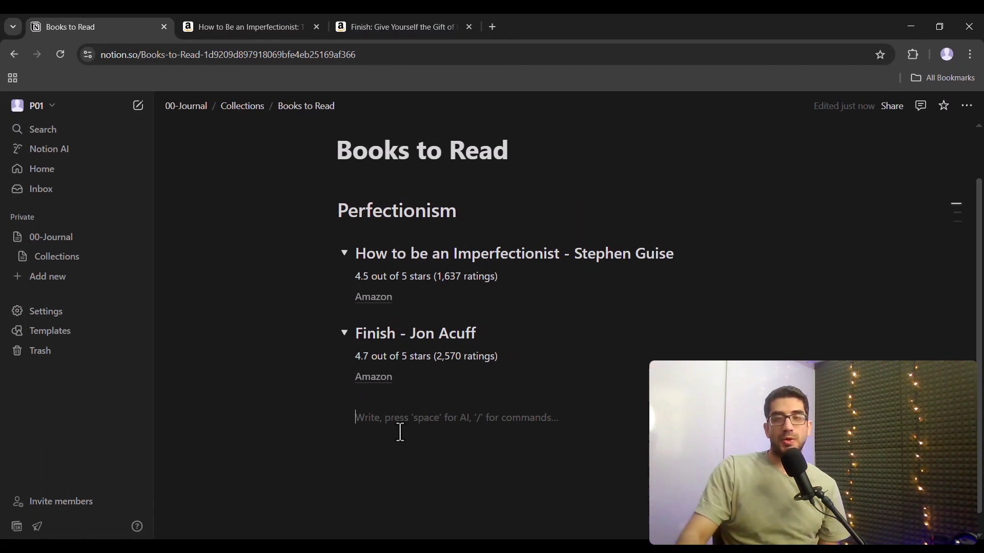
- Collapse and expand the Imperfectionist and Finish toggle headings to check how each book's details are hidden and shown
{"action": "left_click", "coordinate": [343, 262]}
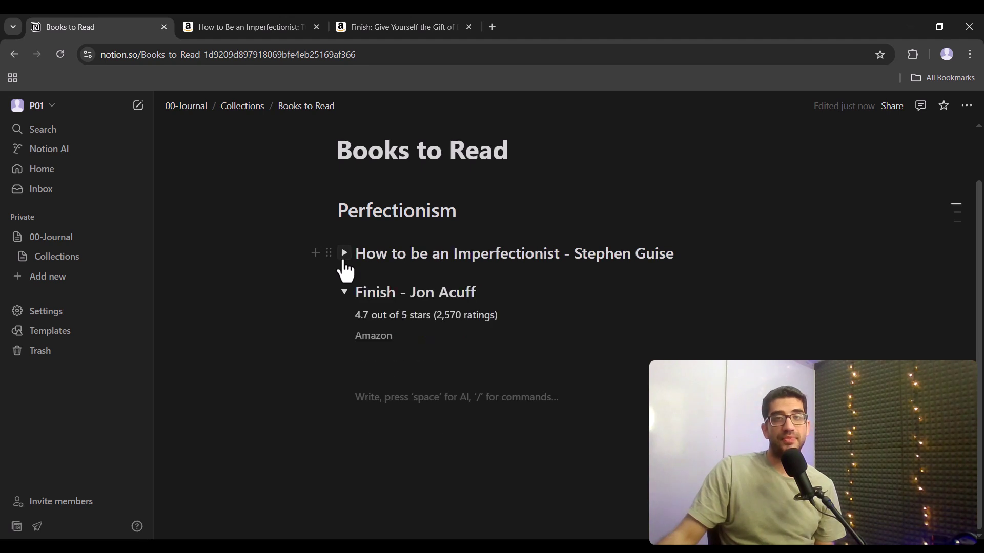
{"action": "left_click", "coordinate": [344, 263]}
{"action": "left_click", "coordinate": [344, 333]}
{"action": "left_click", "coordinate": [348, 392]}
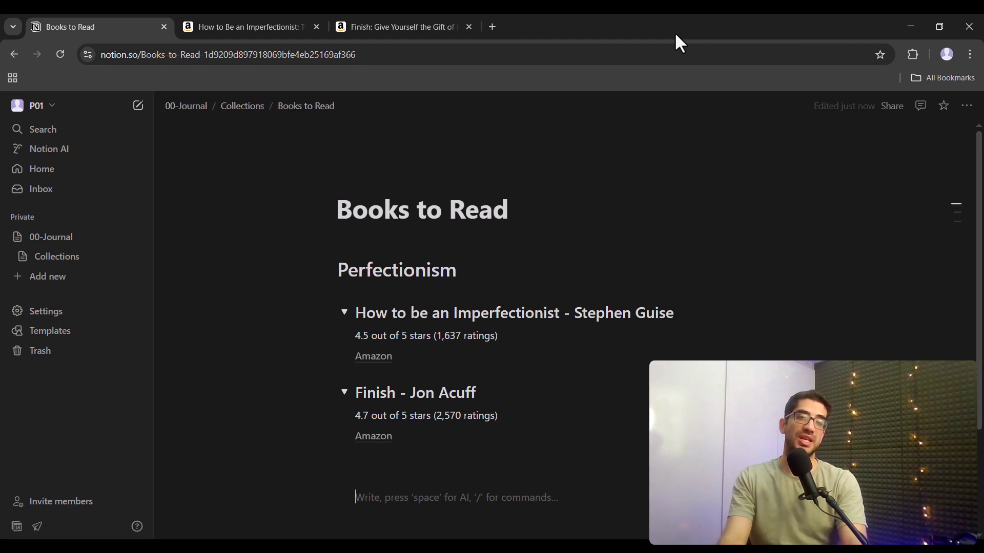
- Add a Toggle heading 1 named "Header 1" on the blank line below the Finish book's details, using Markdown shorthand
{"action": "type", "text": "#"}
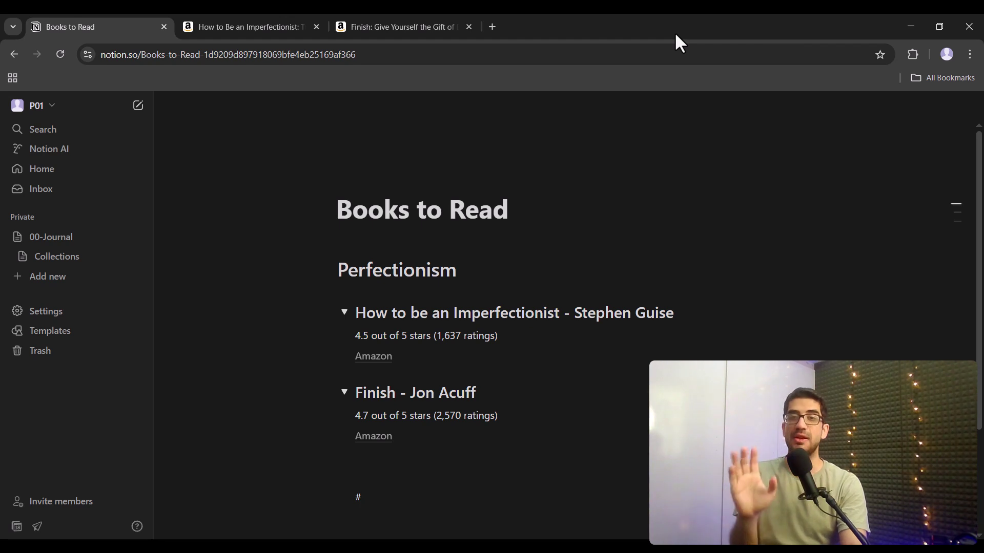
{"action": "key", "text": "space"}
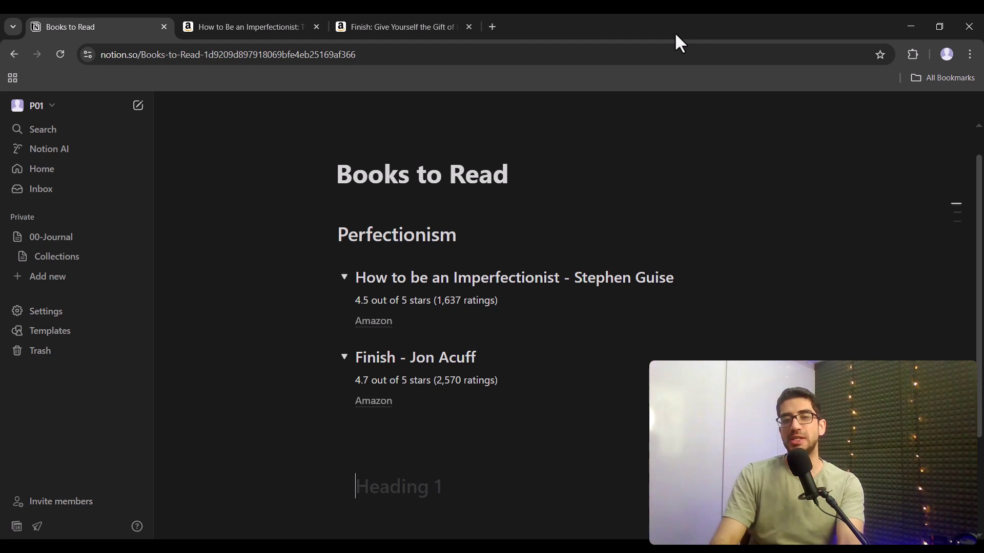
{"action": "type", "text": ">"}
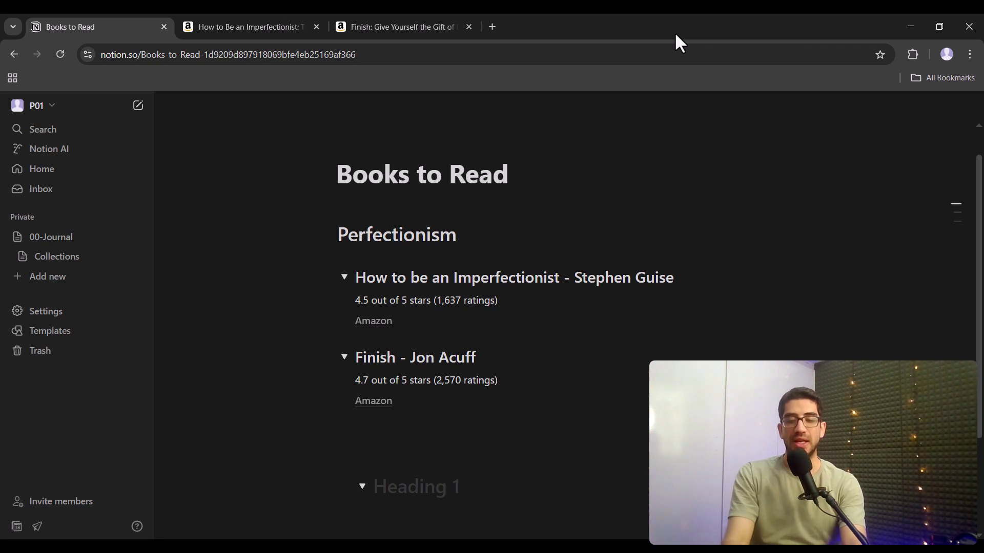
{"action": "type", "text": "Header"}
{"action": "type", "text": "1"}
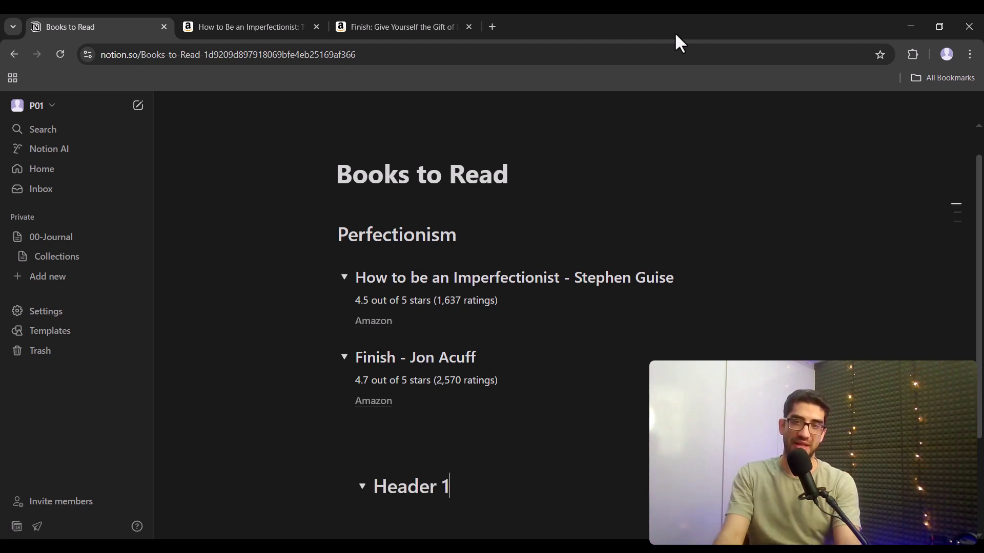
{"action": "key", "text": "Return"}
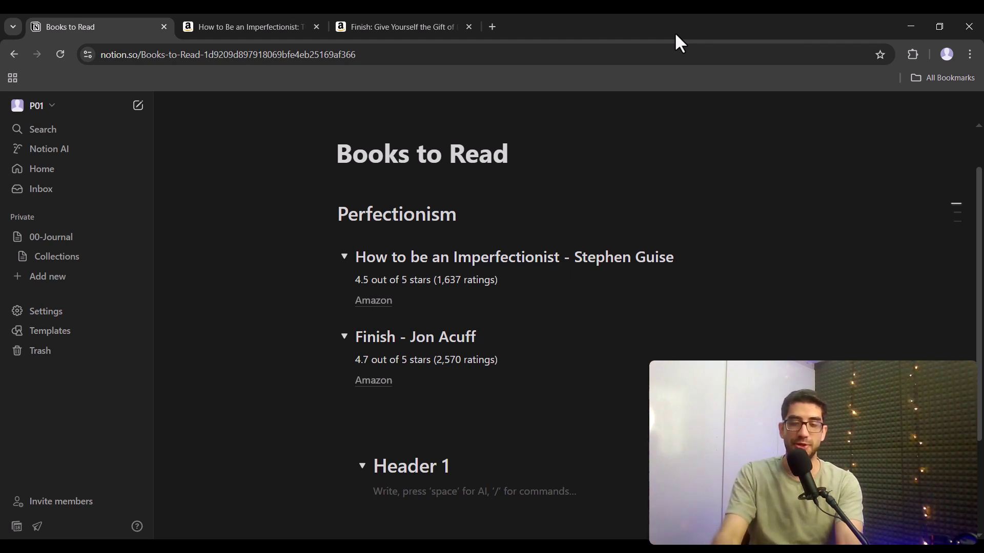
- Nest a Toggle heading 2 named "Header 2" inside the Header 1 toggle, using Markdown shorthand
{"action": "type", "text": "##"}
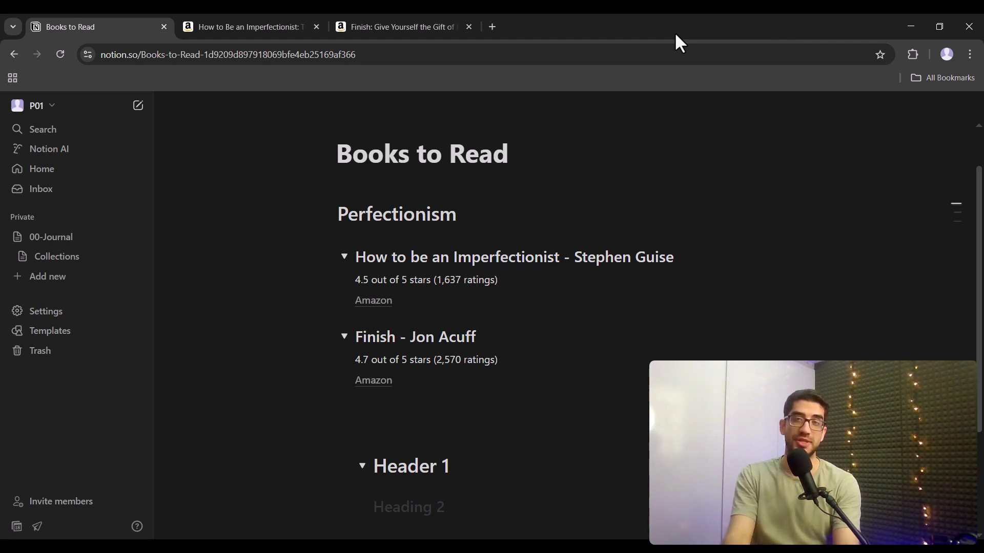
{"action": "type", "text": ">"}
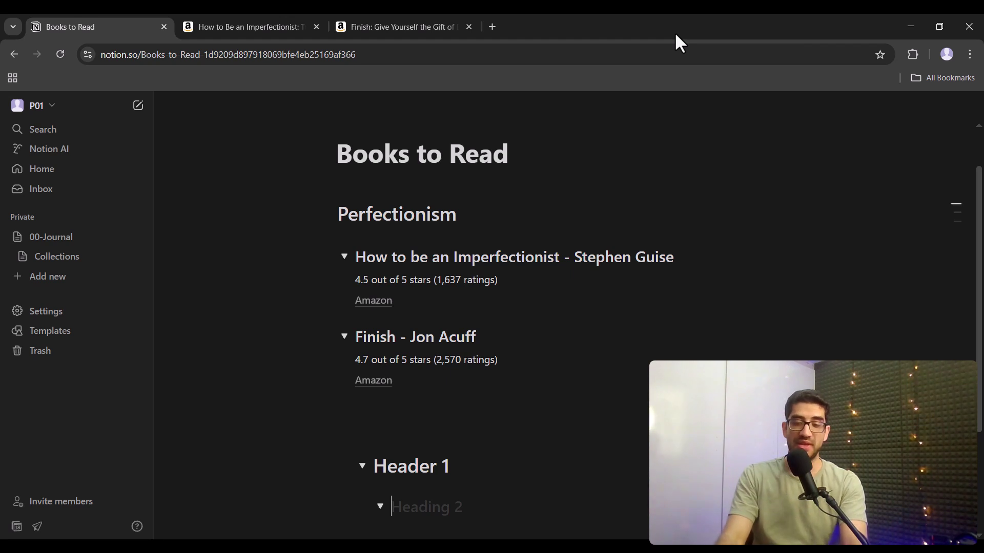
{"action": "type", "text": " Header 2"}
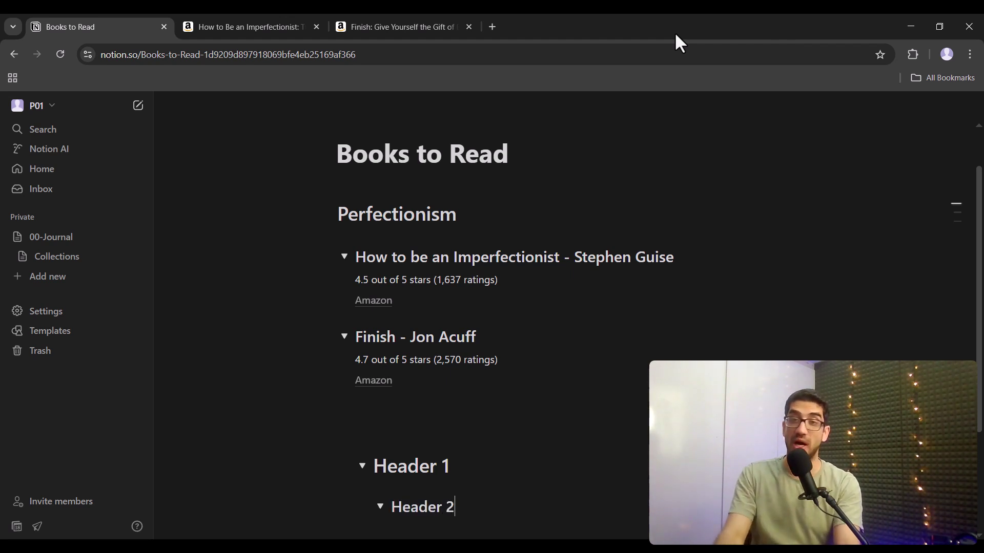
{"action": "key", "text": "Return"}
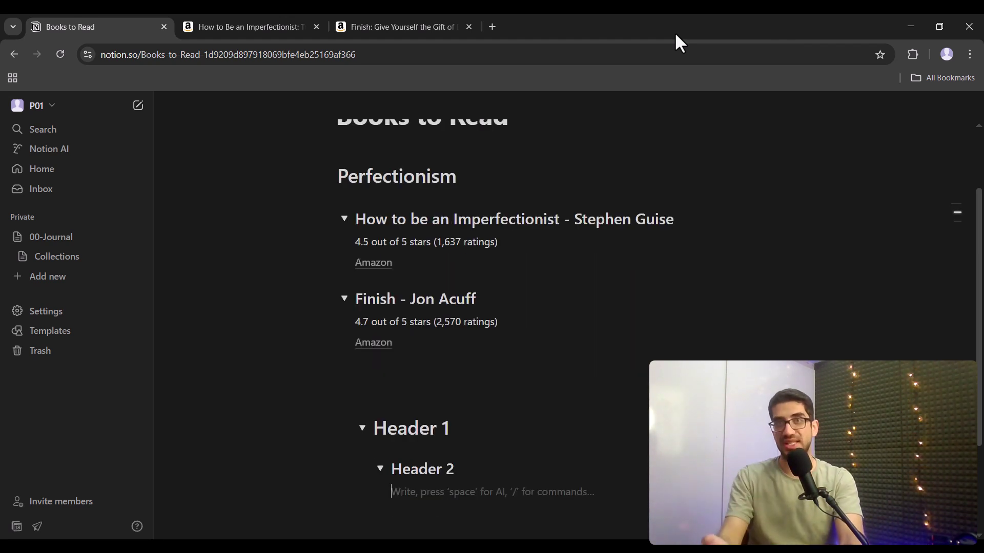
- Nest a Toggle heading 3 named "Header 3" inside the Header 2 toggle, using Markdown shorthand
{"action": "type", "text": "###"}
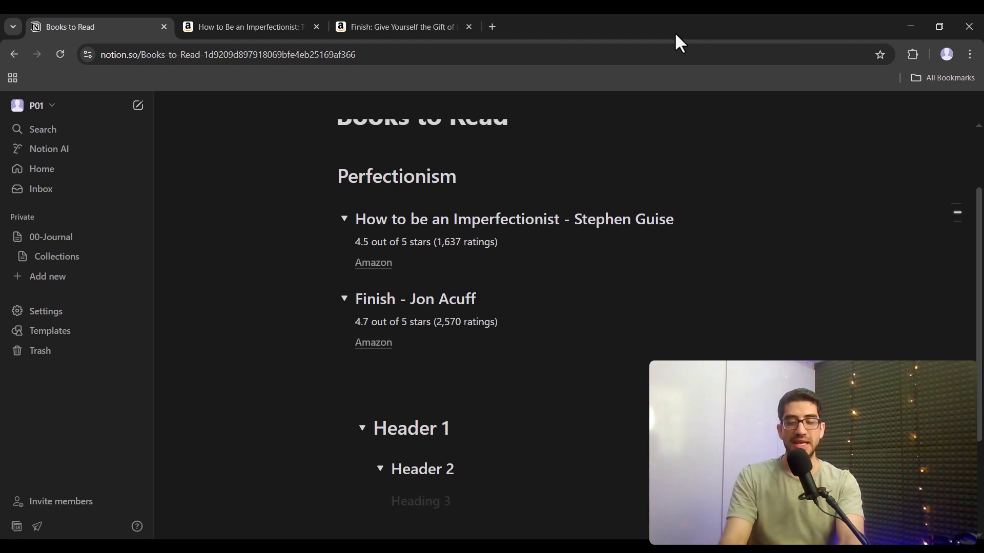
{"action": "type", "text": " >"}
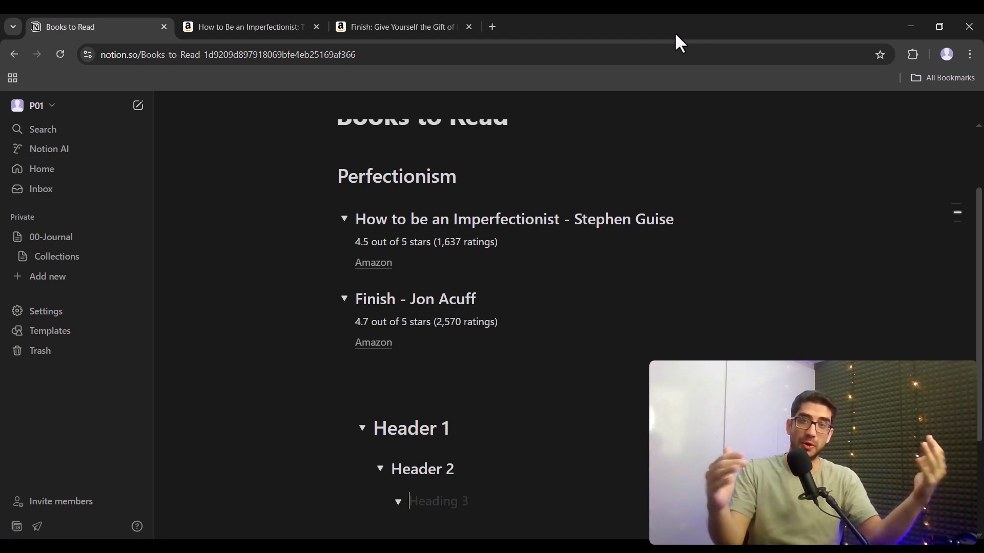
{"action": "type", "text": " Hea"}
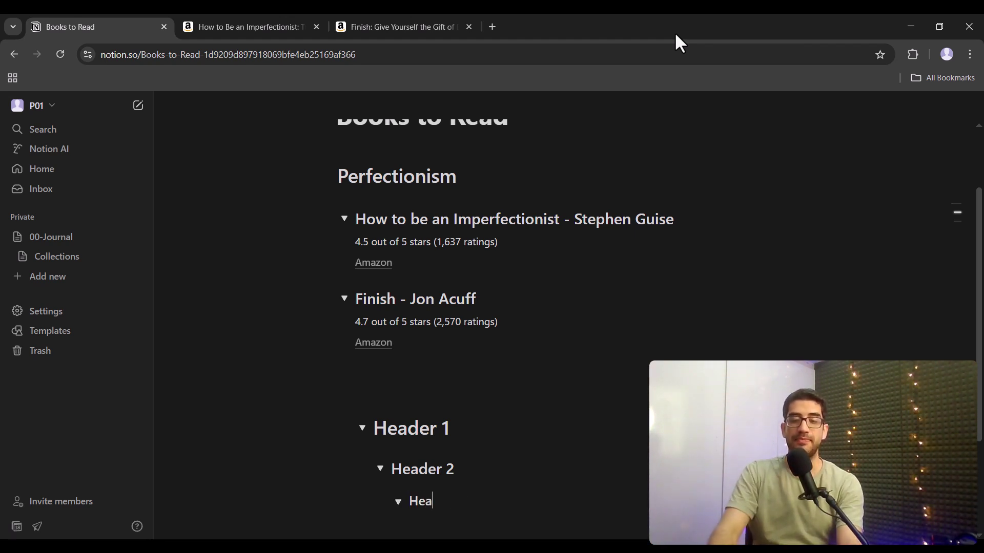
{"action": "type", "text": "der 3"}
{"action": "key", "text": "Return"}
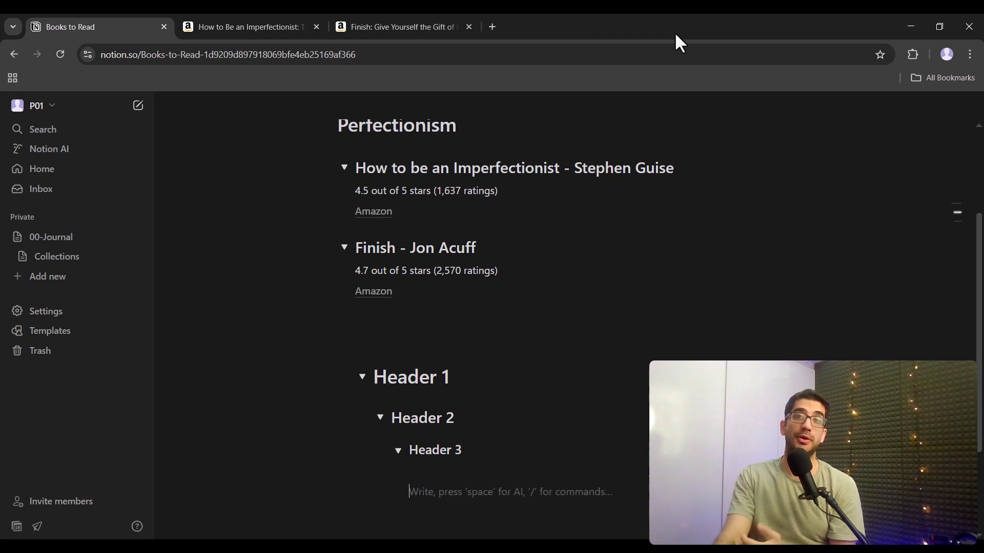